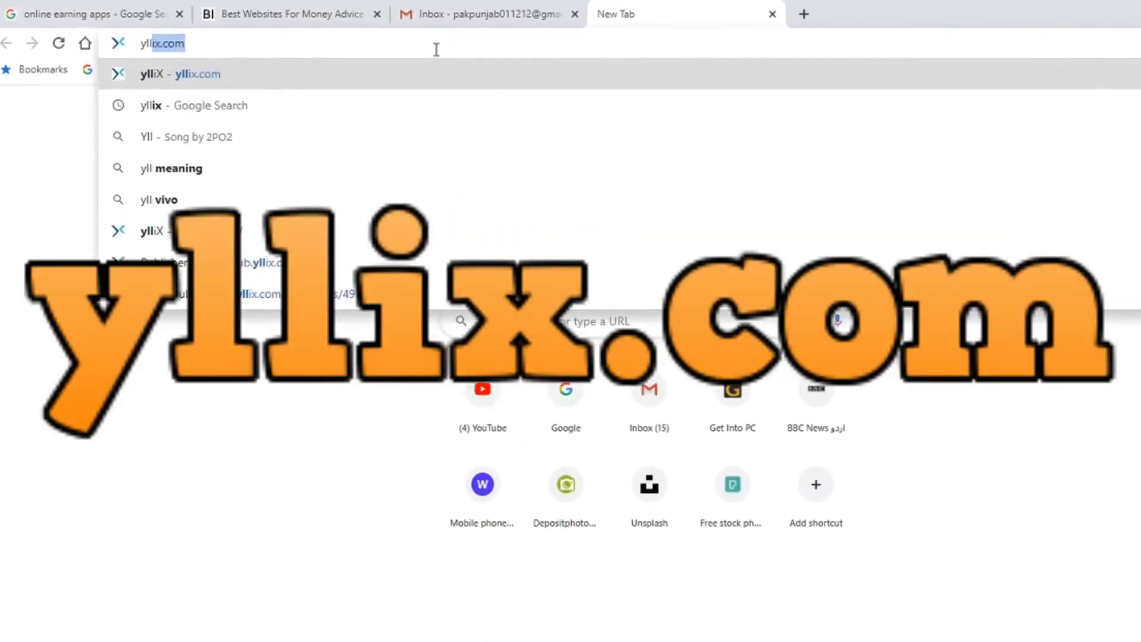
# Go to yllix.com to load the YLLIX for Publishers home page.
pyautogui.write('ix.co')
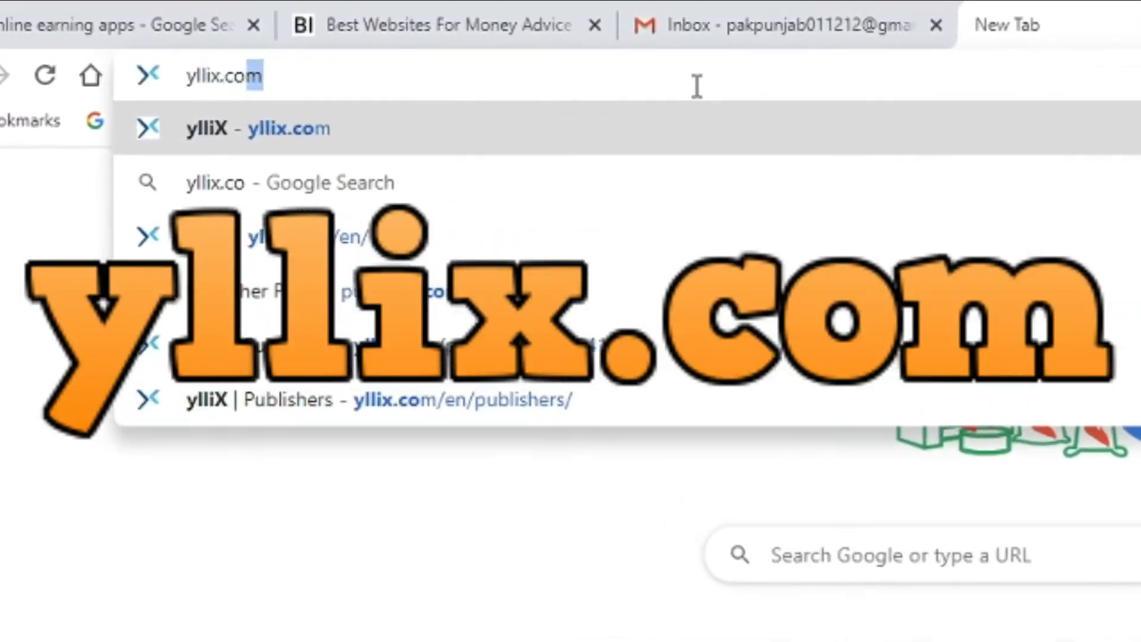
pyautogui.write('m')
pyautogui.press('Return')
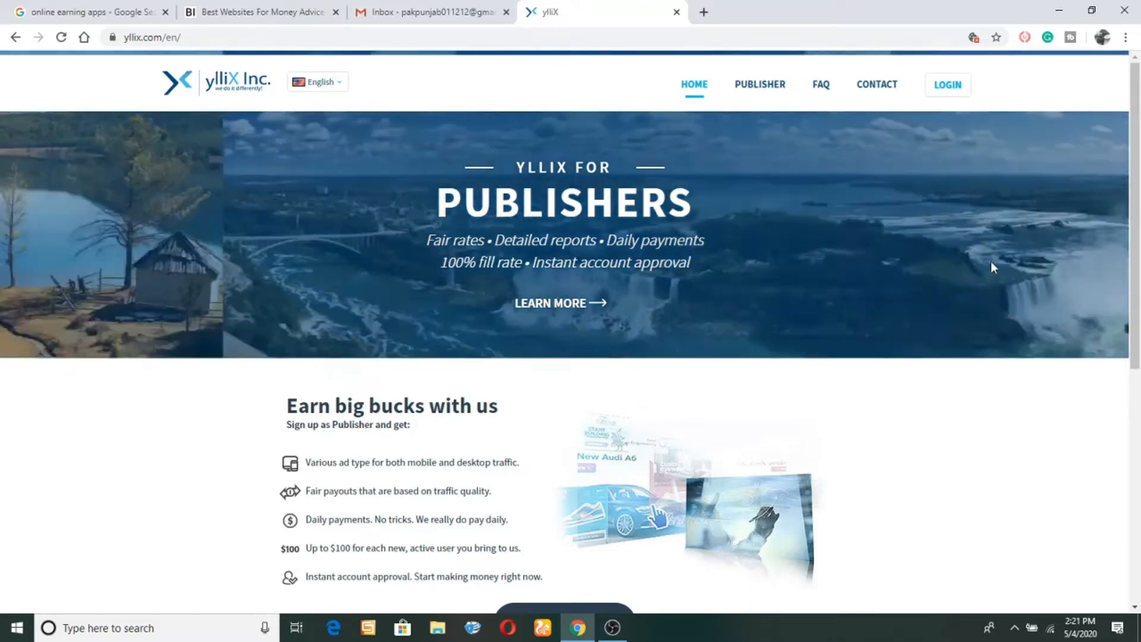
pyautogui.scroll(-3, 1140, 242)
pyautogui.scroll(-1, 1140, 243)
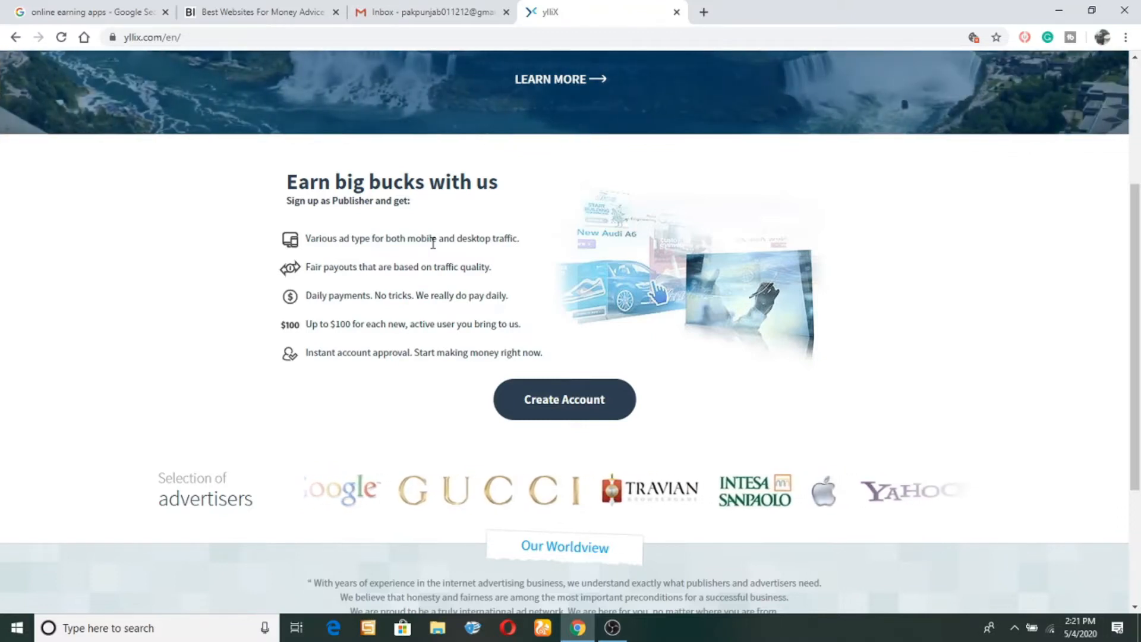
pyautogui.moveTo(1135, 304); pyautogui.dragTo(1134, 415)
pyautogui.scroll(2, 585, 276)
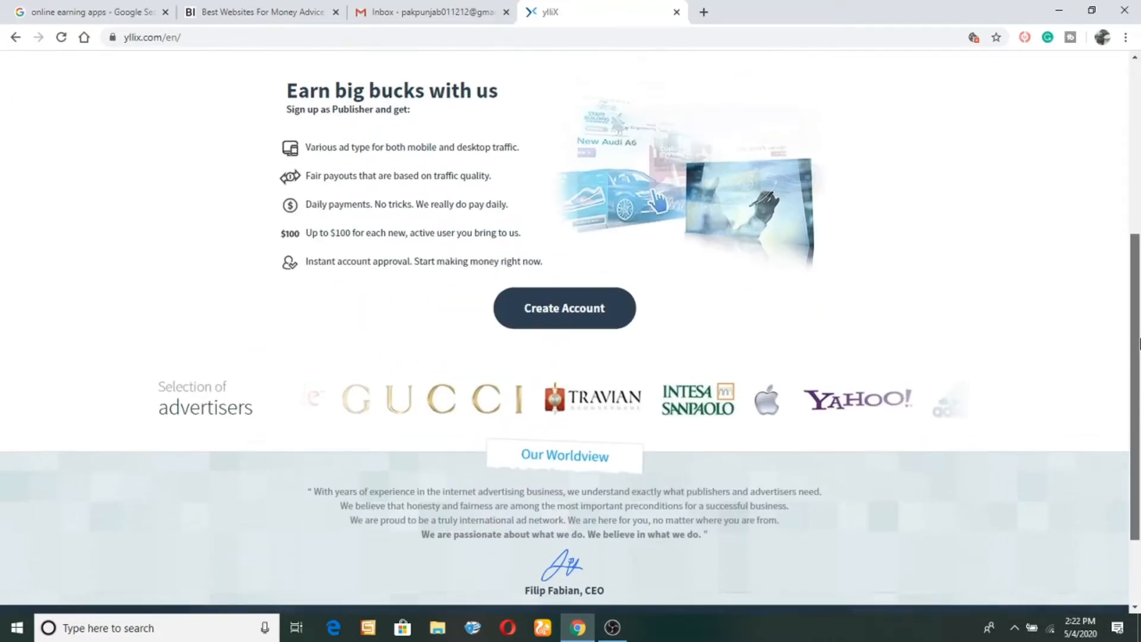
# Start a new publisher account with the home page's Create Account button.
pyautogui.click(555, 315)
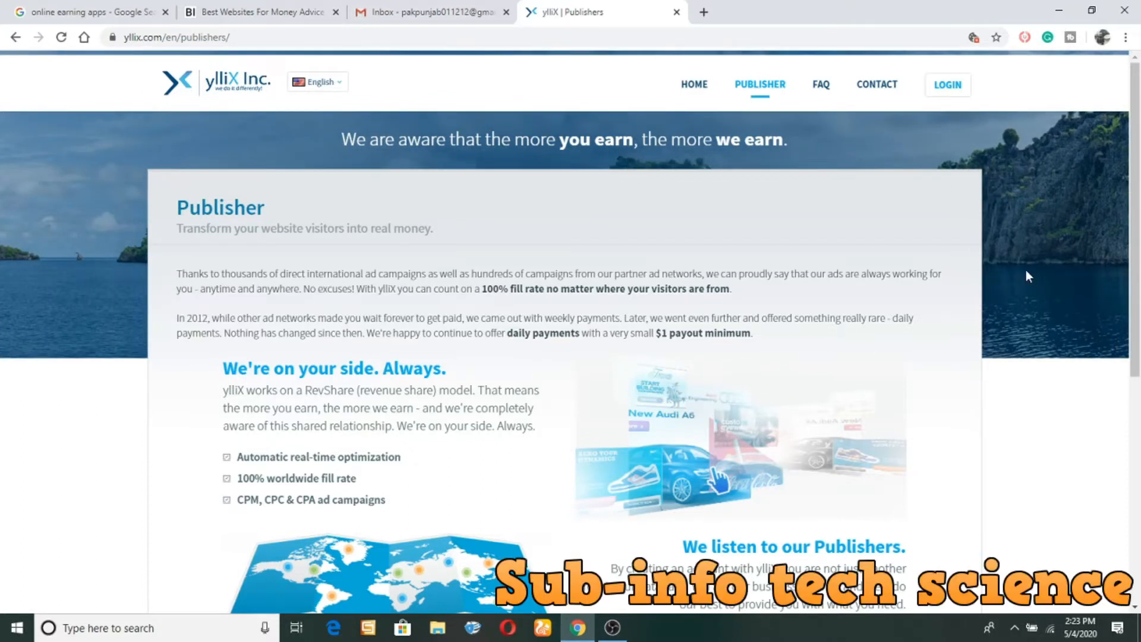
# Fill the sign-up form with title Mr., the saved first and last name, and the Gmail address.
pyautogui.moveTo(1135, 264); pyautogui.dragTo(1128, 449)
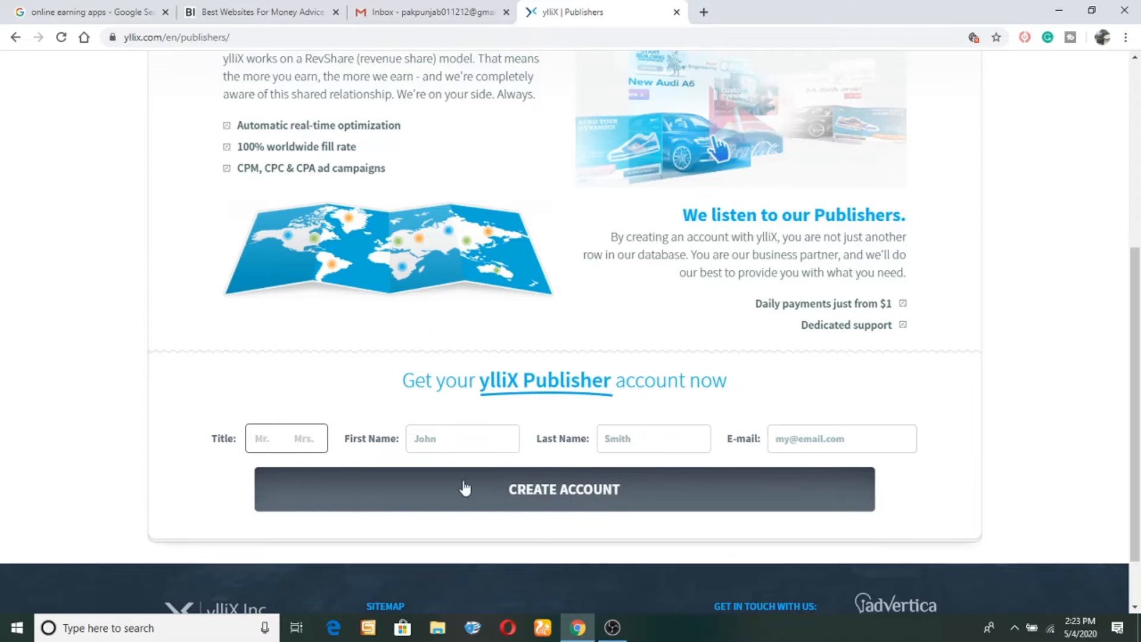
pyautogui.click(259, 440)
pyautogui.click(446, 438)
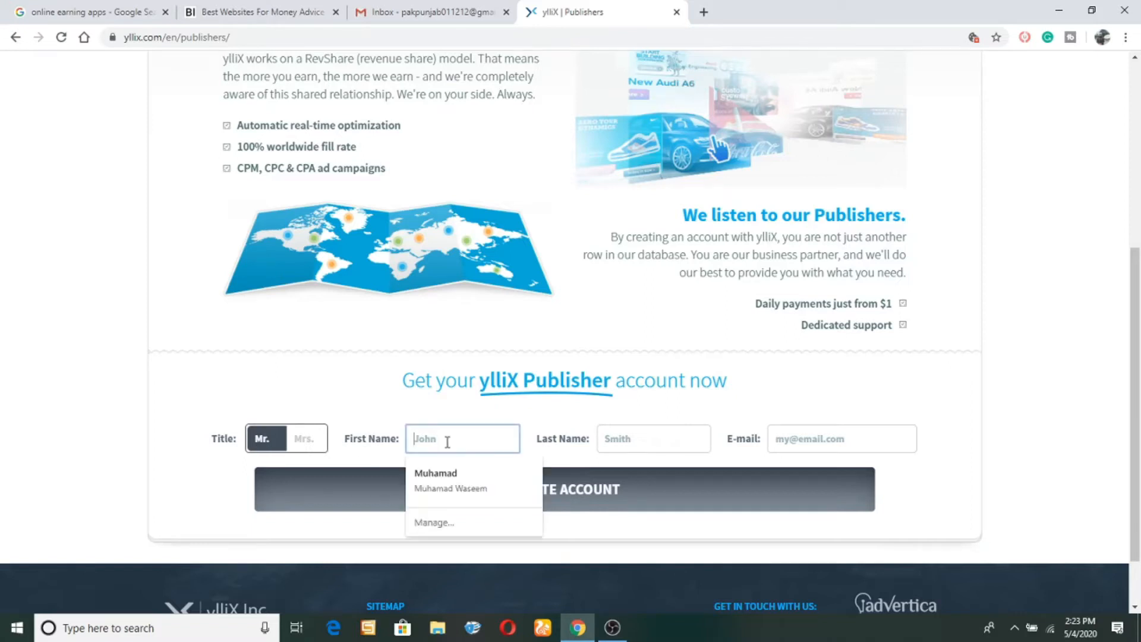
pyautogui.click(441, 487)
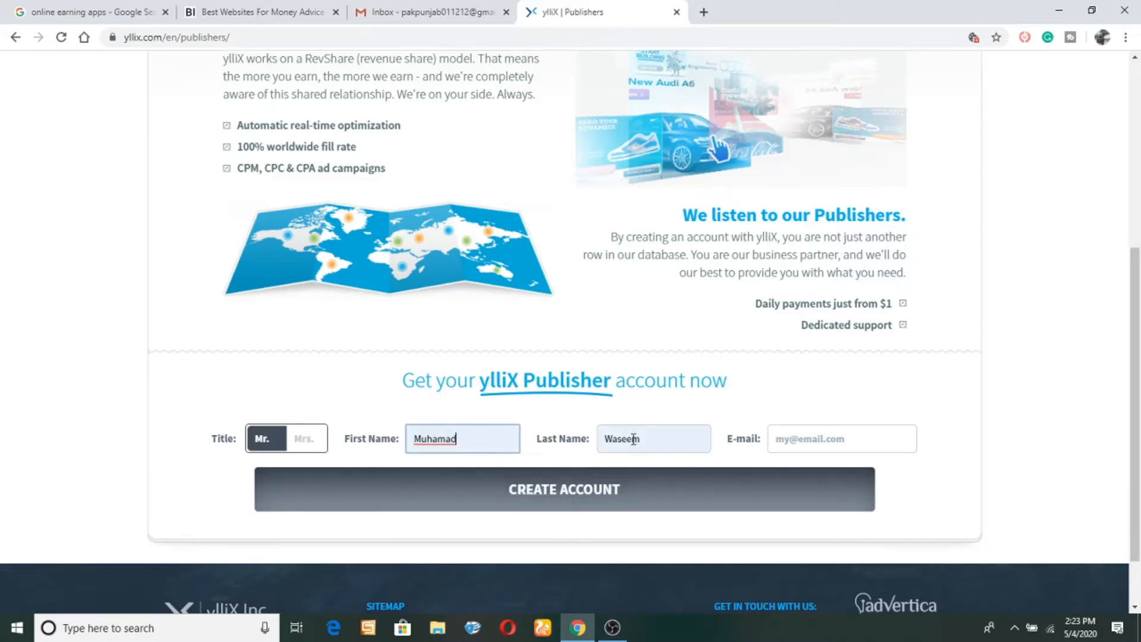
pyautogui.click(775, 440)
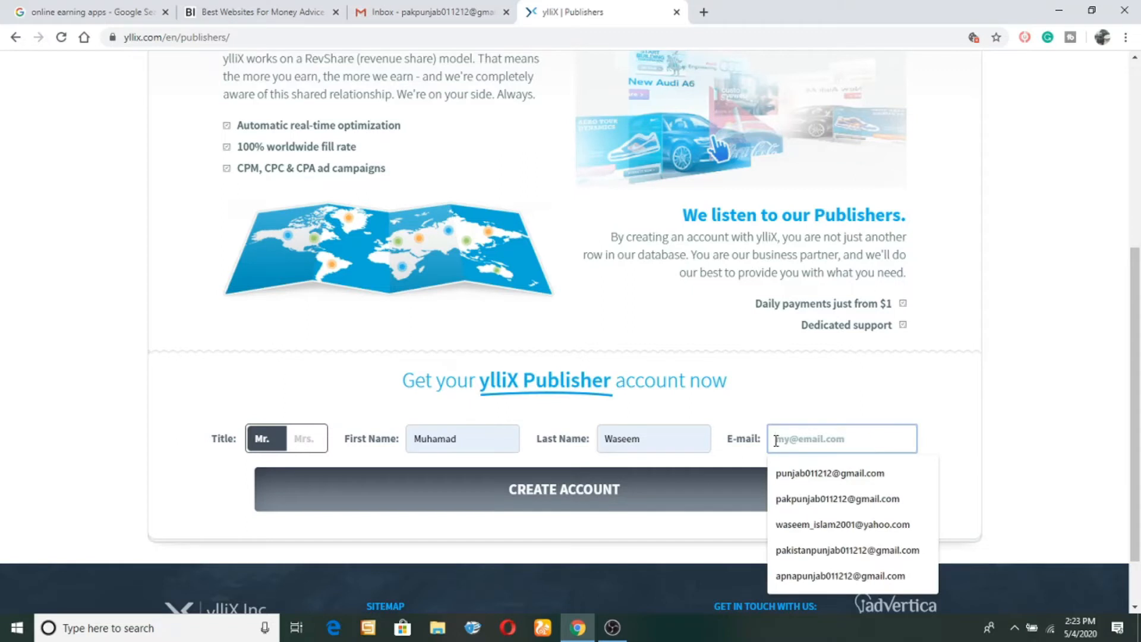
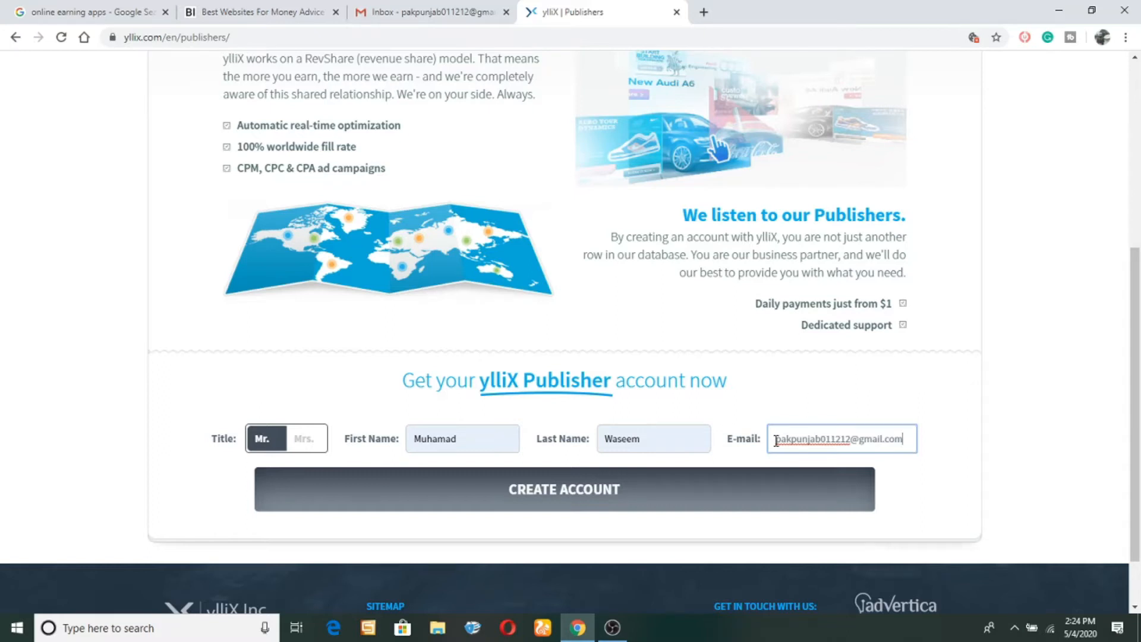
# Submit and confirm CREATE ACCOUNT, then close the Registration complete dialog.
pyautogui.click(611, 490)
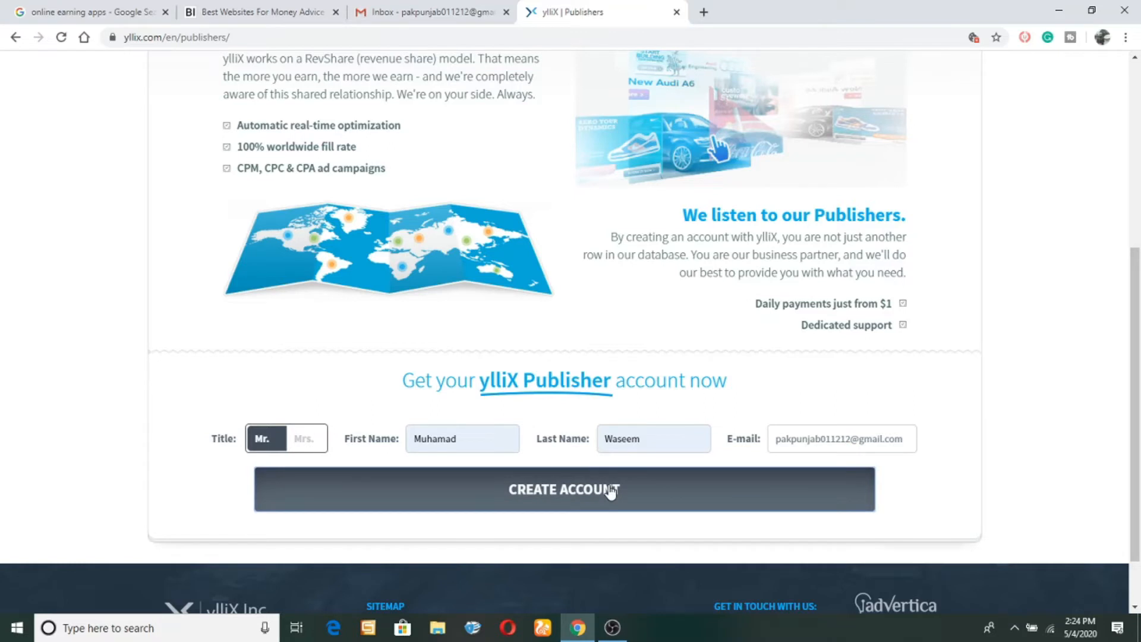
pyautogui.click(611, 489)
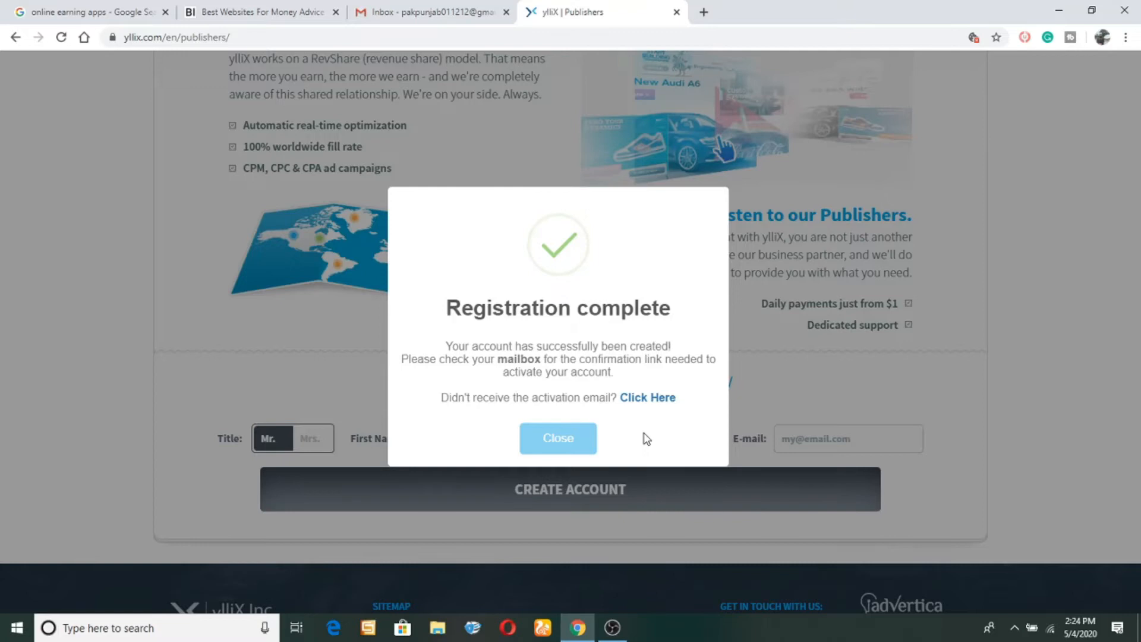
pyautogui.click(558, 440)
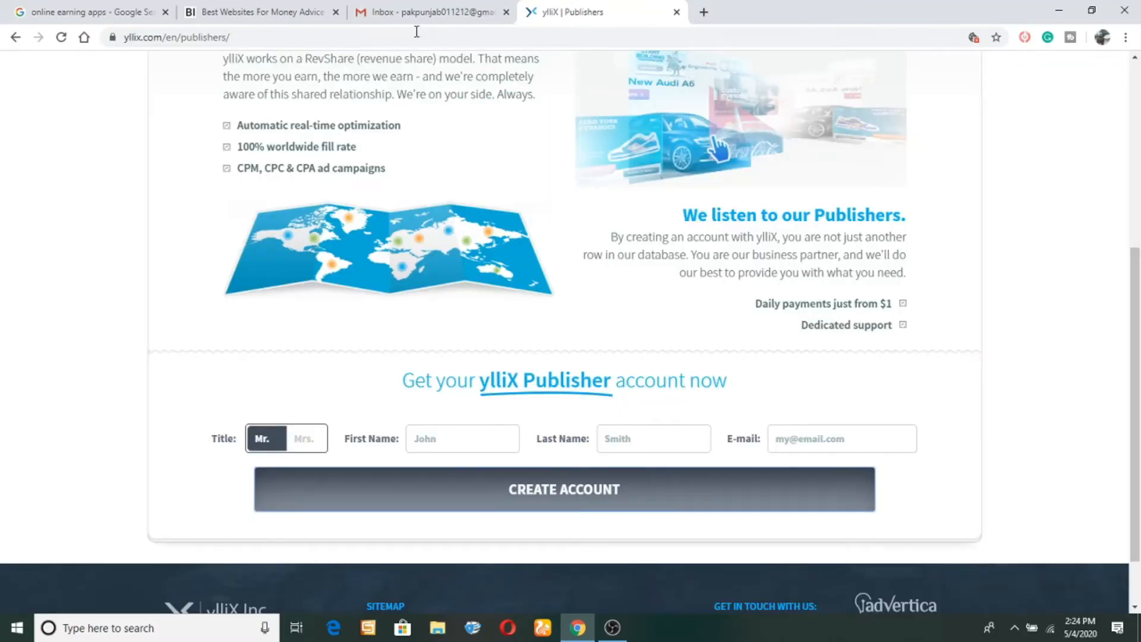
# In Gmail, open the yllix Publisher Account Created email and scroll to the activation link.
pyautogui.click(430, 12)
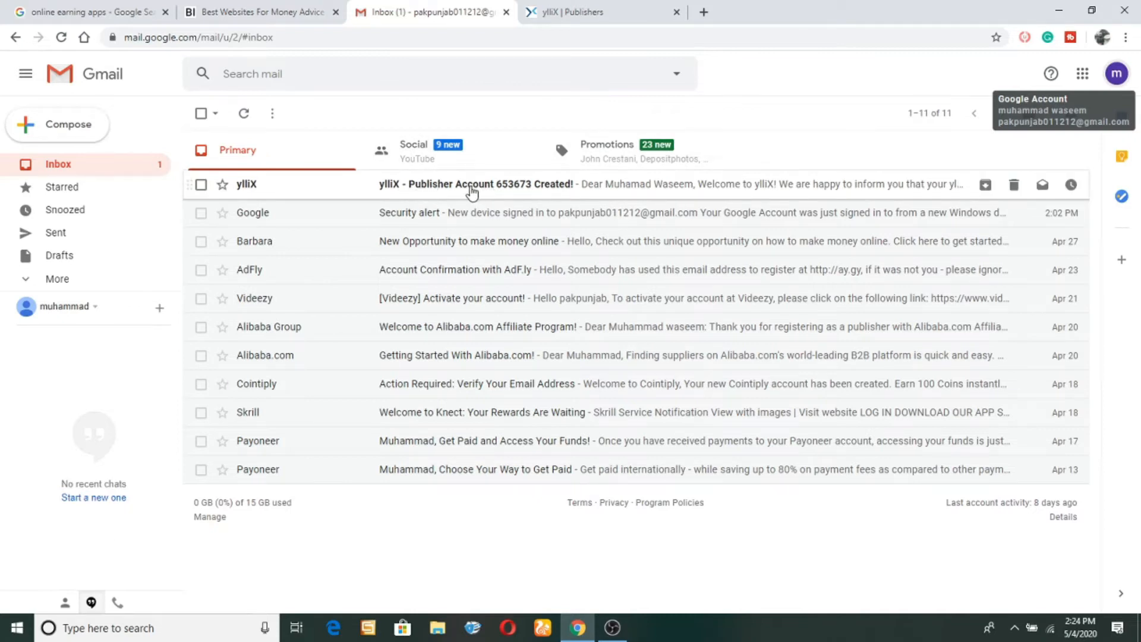
pyautogui.click(473, 191)
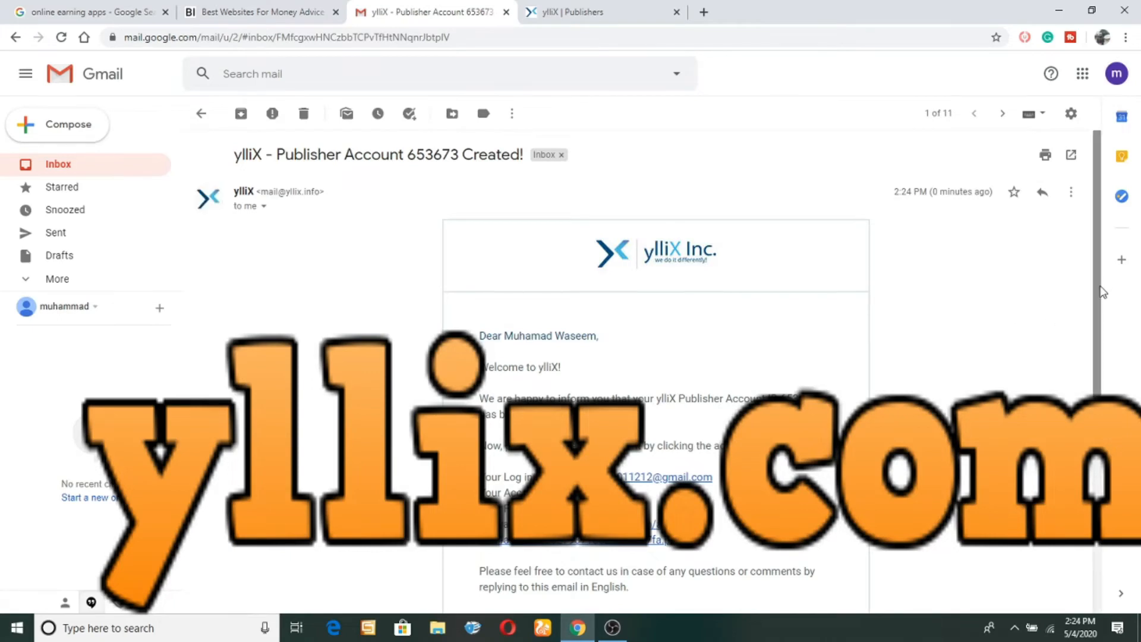
pyautogui.scroll(-2, 1100, 306)
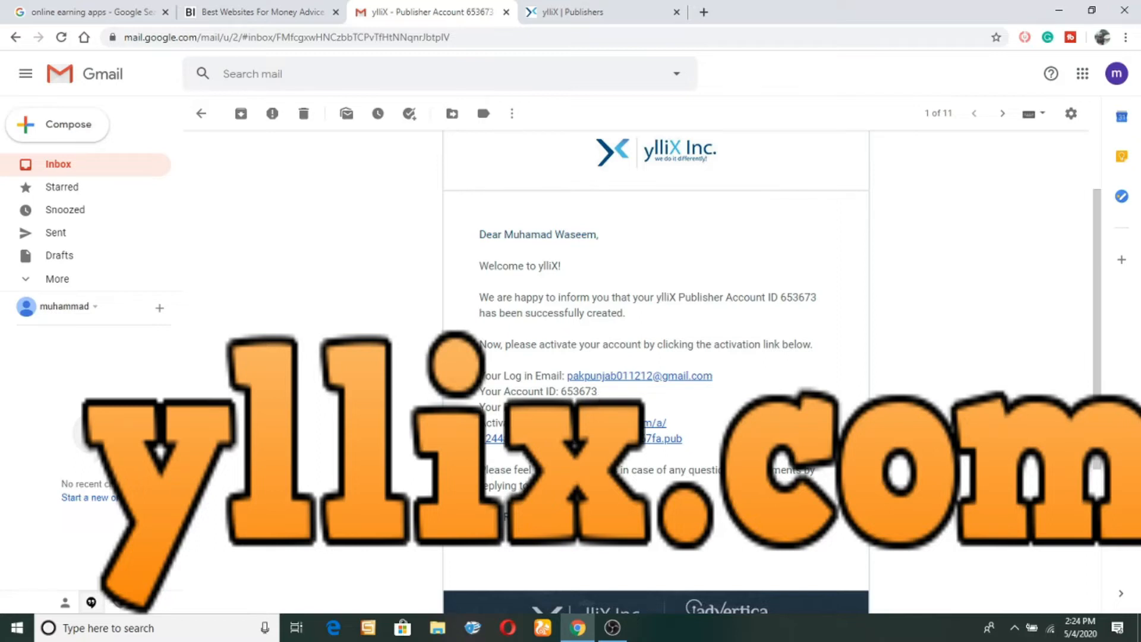
pyautogui.doubleClick(586, 407)
# Follow the activation link, tick the publisher terms checkbox and complete registration.
pyautogui.click(594, 424)
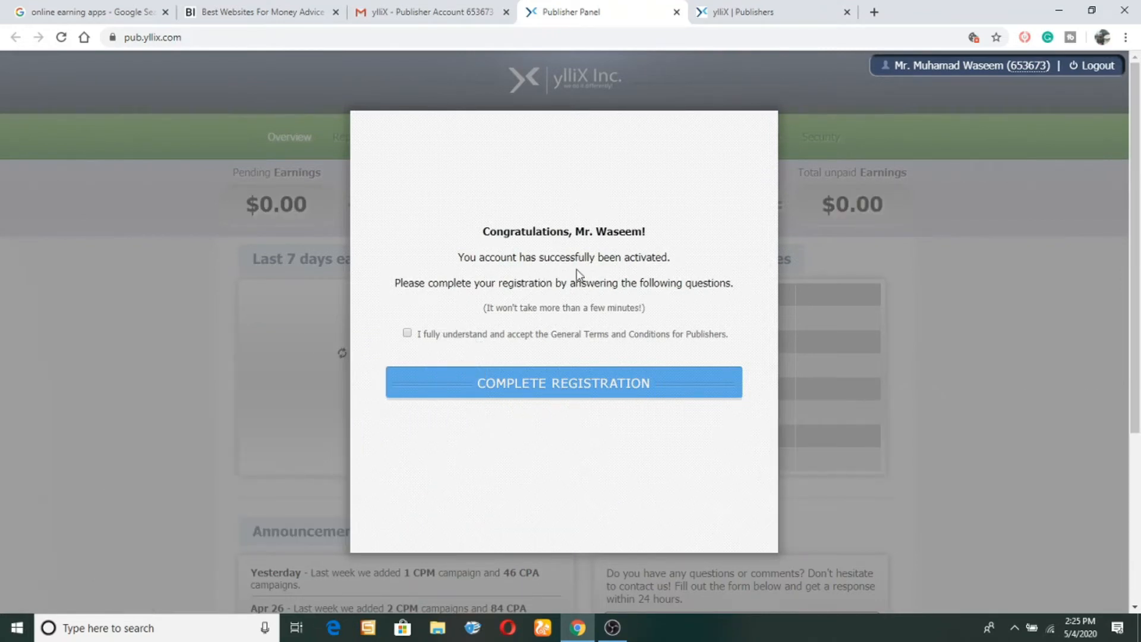
pyautogui.click(408, 334)
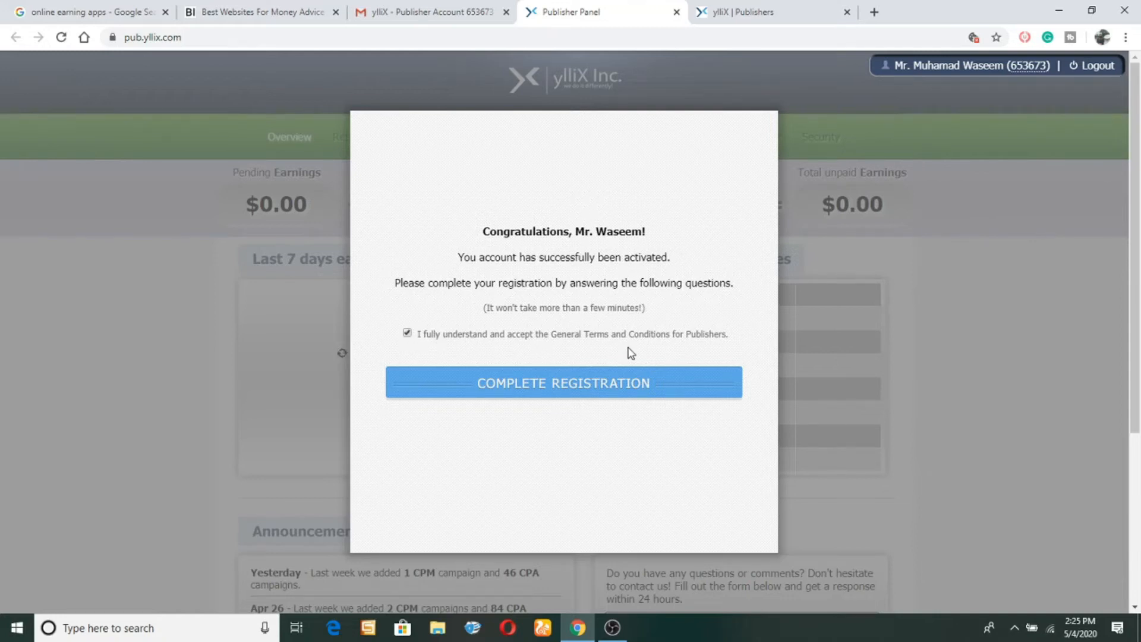
pyautogui.click(555, 385)
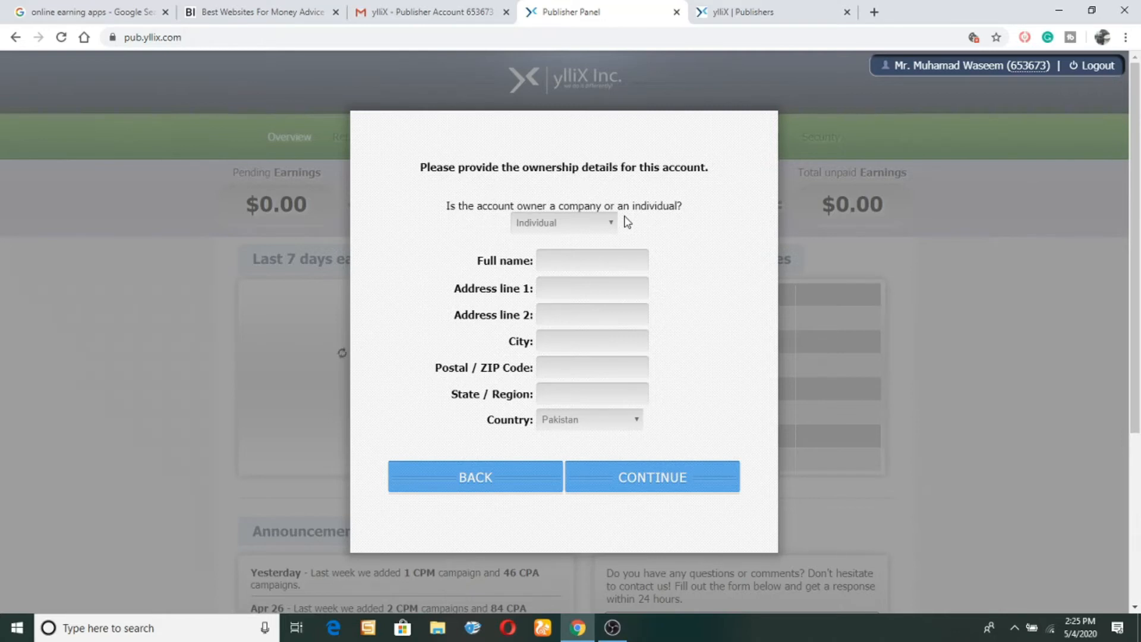
# Autofill the owner's name and address, continue, then fill the mobile number from saved details.
pyautogui.click(568, 260)
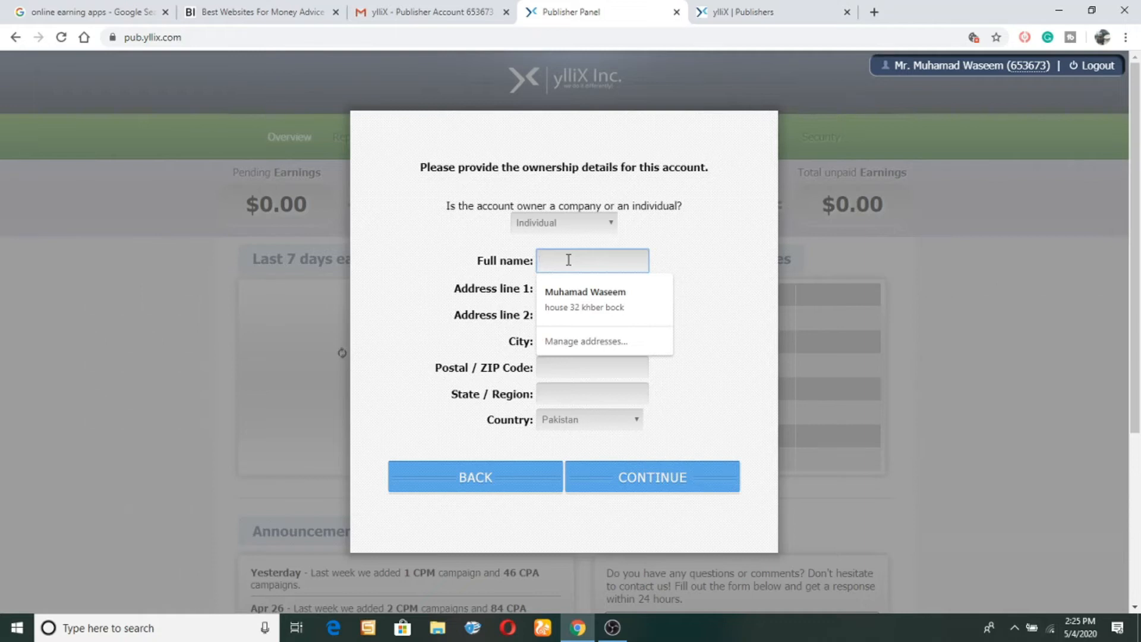
pyautogui.click(602, 292)
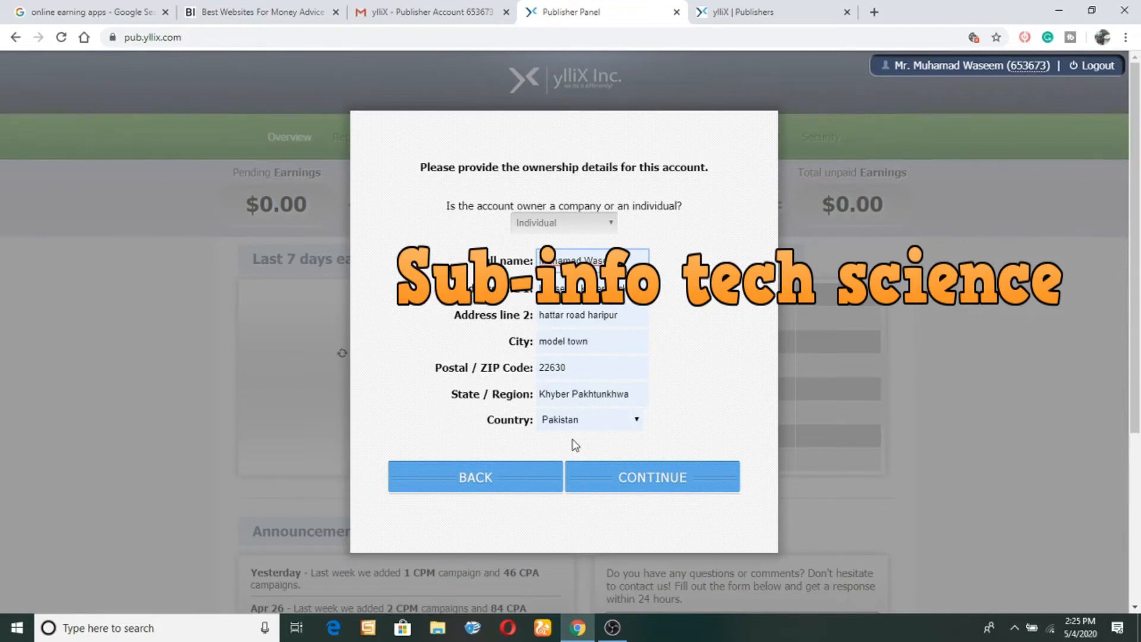
pyautogui.click(641, 483)
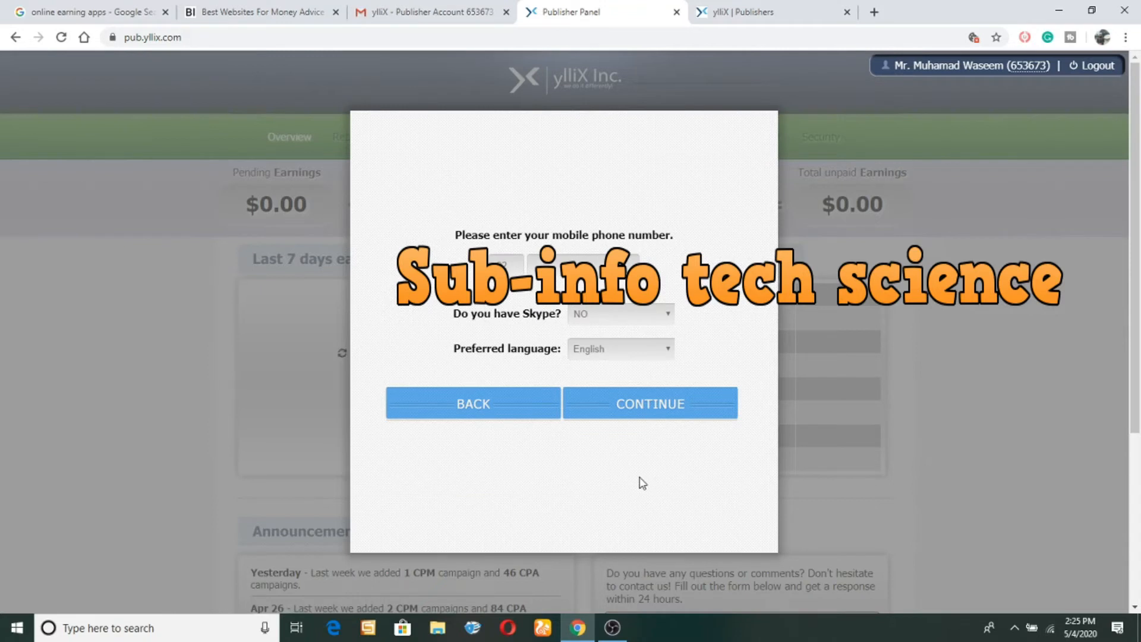
pyautogui.click(583, 264)
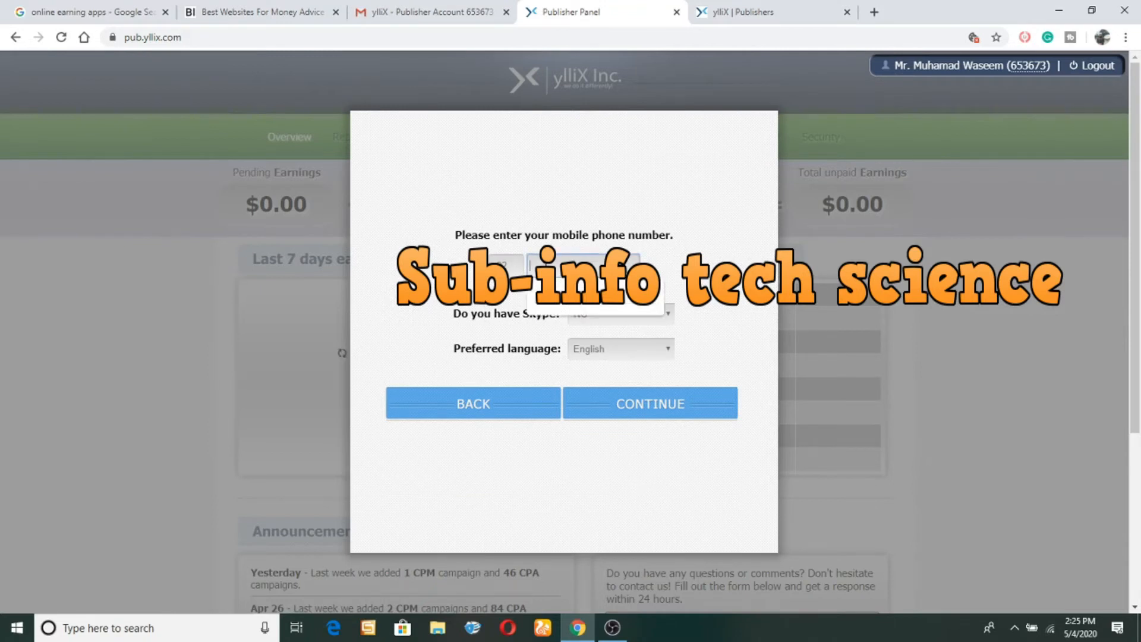
pyautogui.click(557, 286)
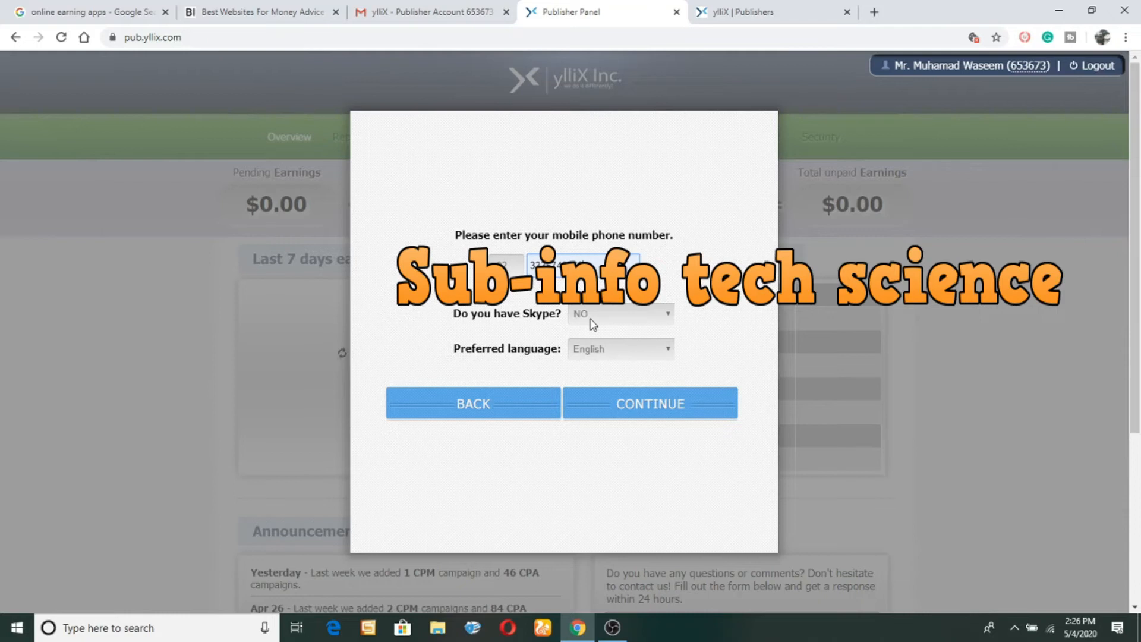
# Submit the phone and language details and pick Payoneer as the payment method.
pyautogui.click(634, 392)
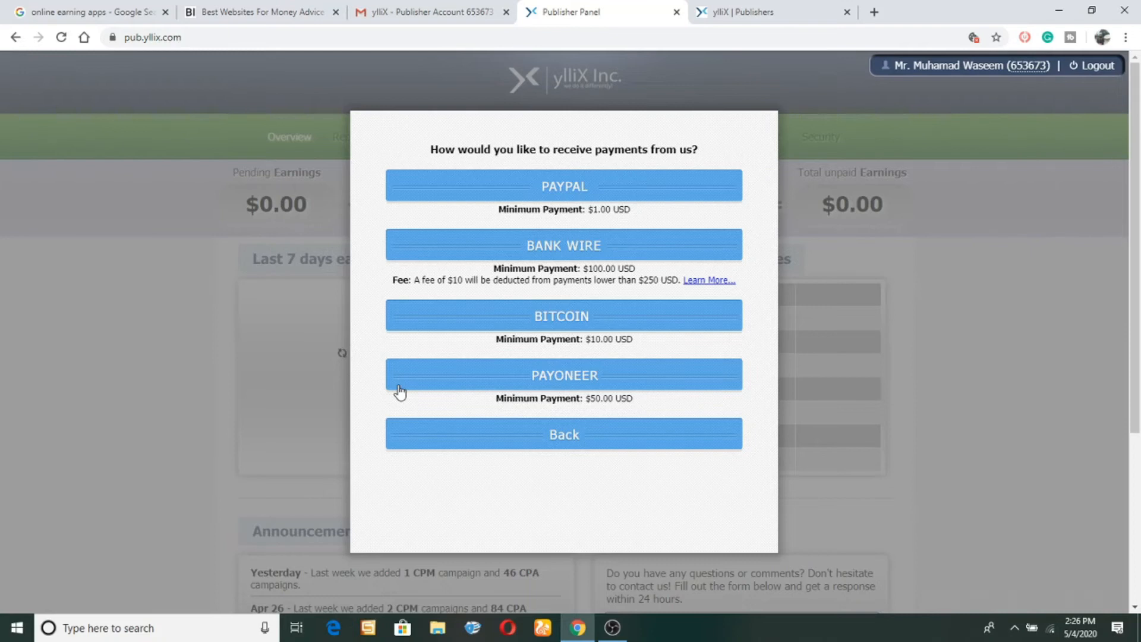
pyautogui.click(596, 381)
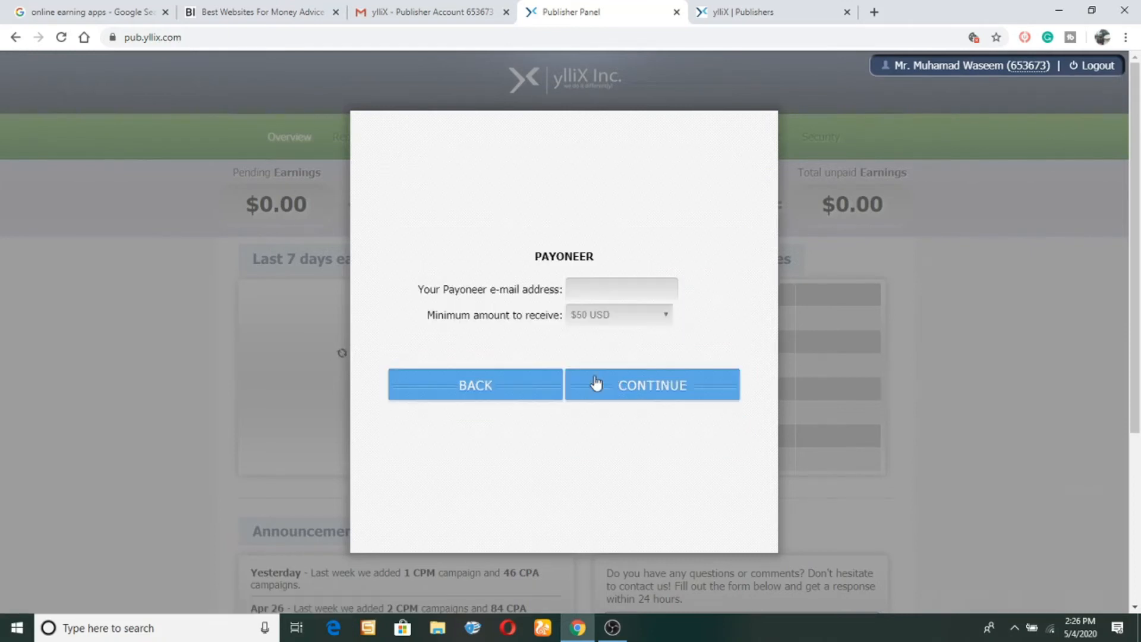
# Autofill the Payoneer e-mail, keep the $50 USD minimum, continue and close the completion message.
pyautogui.click(609, 295)
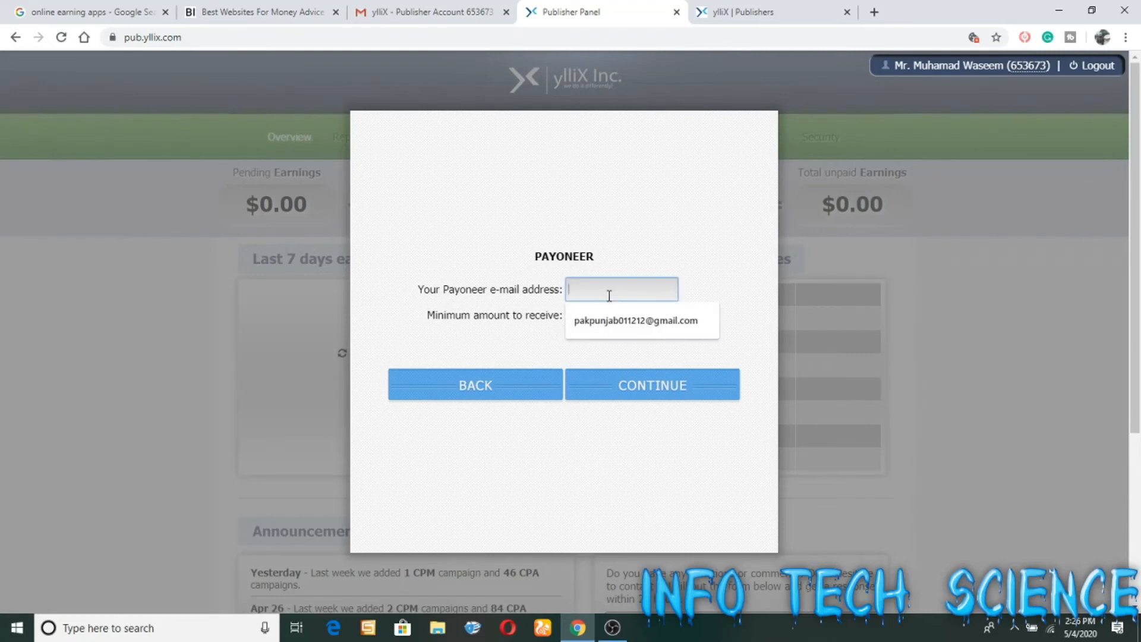
pyautogui.click(619, 319)
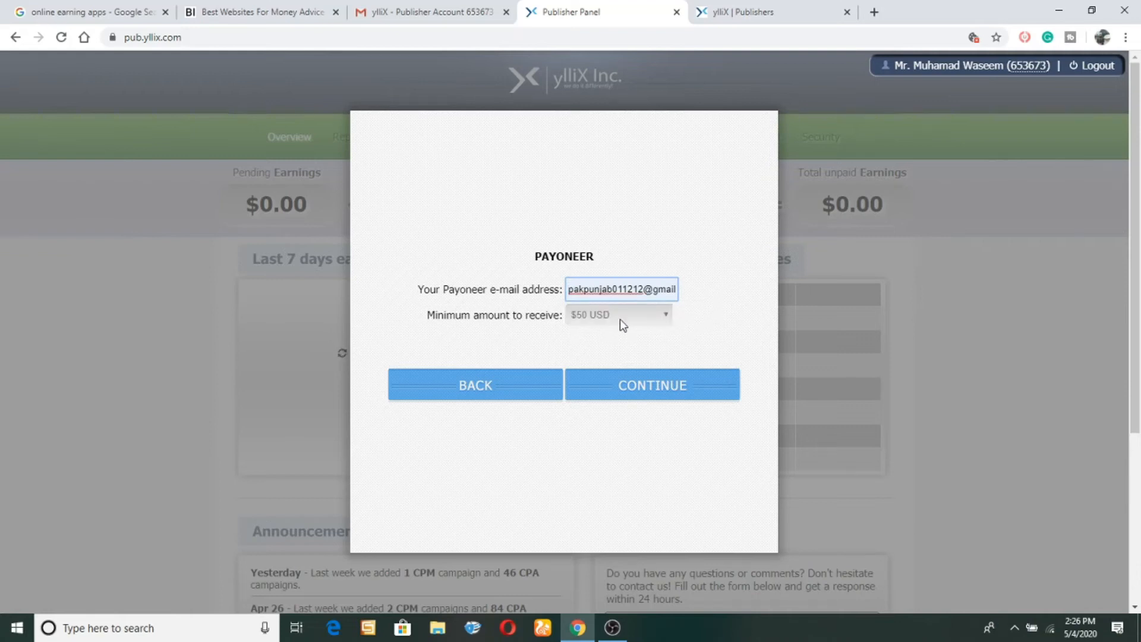
pyautogui.click(639, 392)
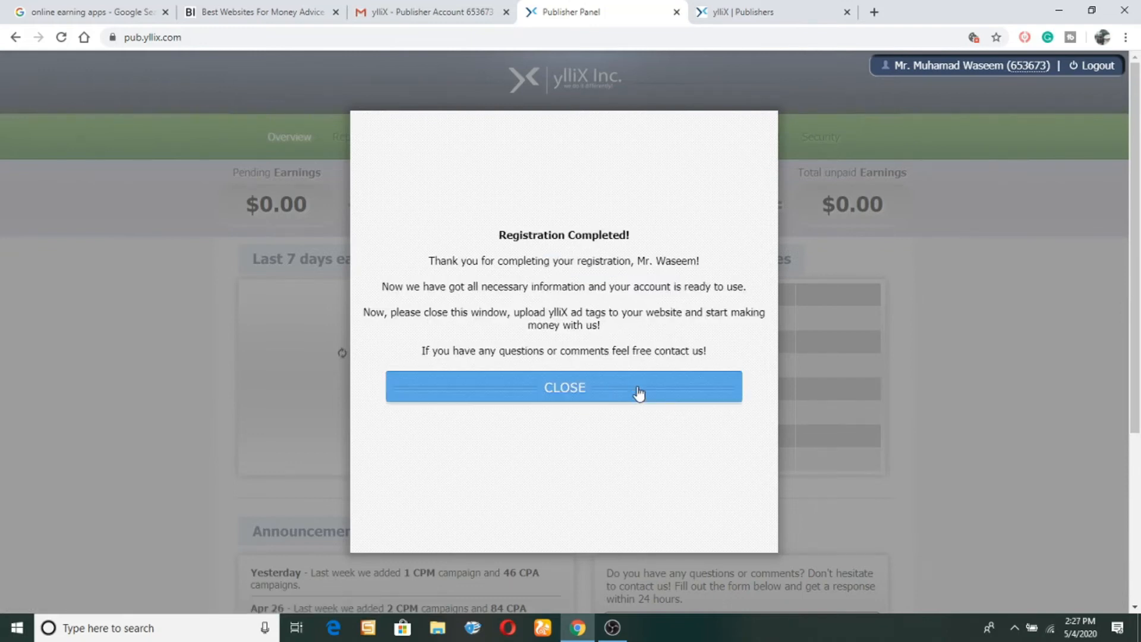
pyautogui.click(589, 388)
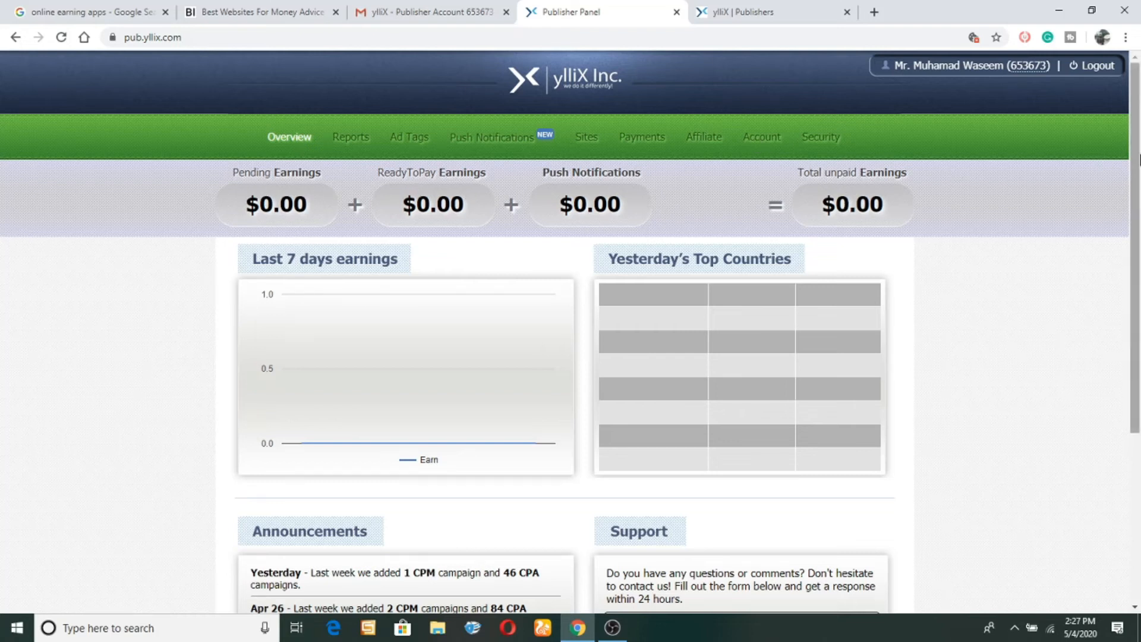
pyautogui.moveTo(1135, 198); pyautogui.dragTo(1138, 367)
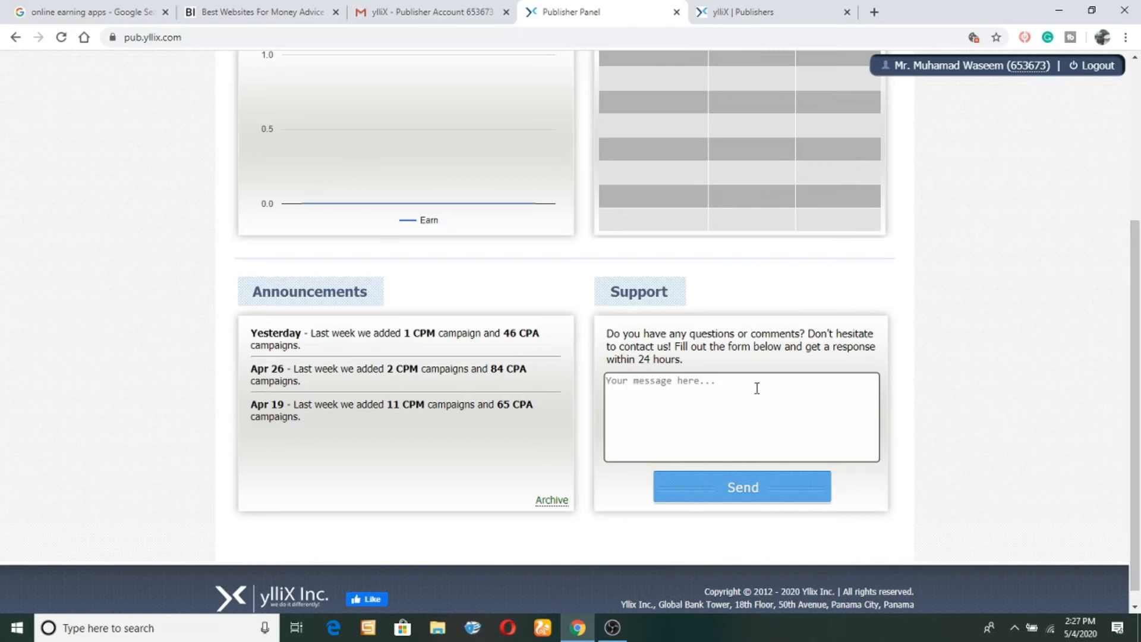
pyautogui.click(686, 405)
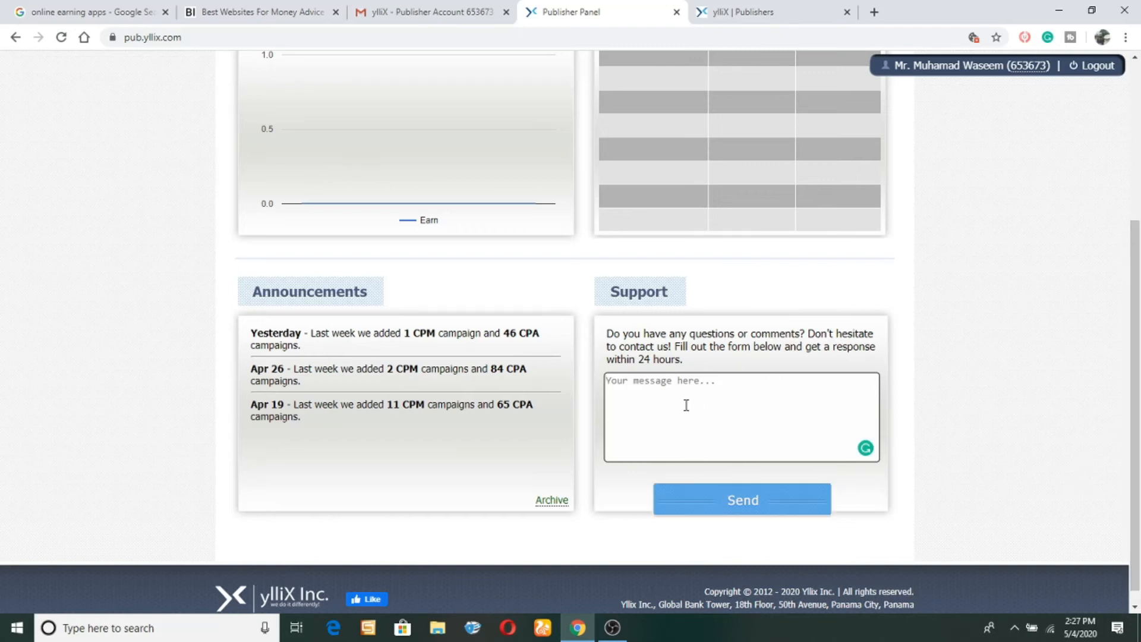
pyautogui.scroll(4, 1140, 279)
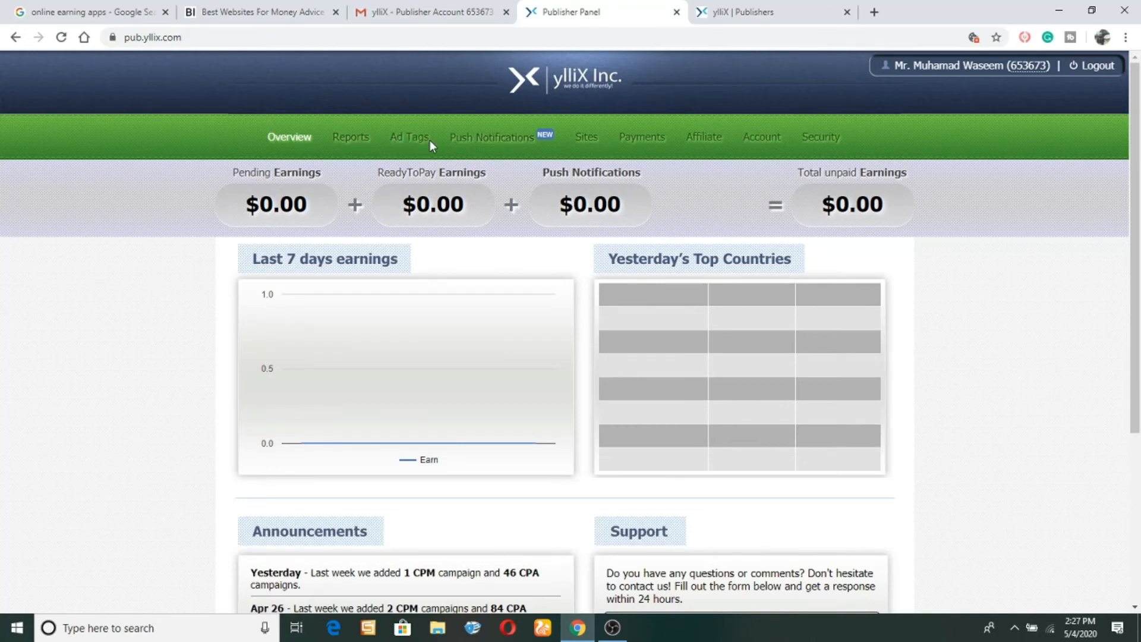
# Open the Ad Tag Generator and view the banner Website type choices without picking one.
pyautogui.click(411, 143)
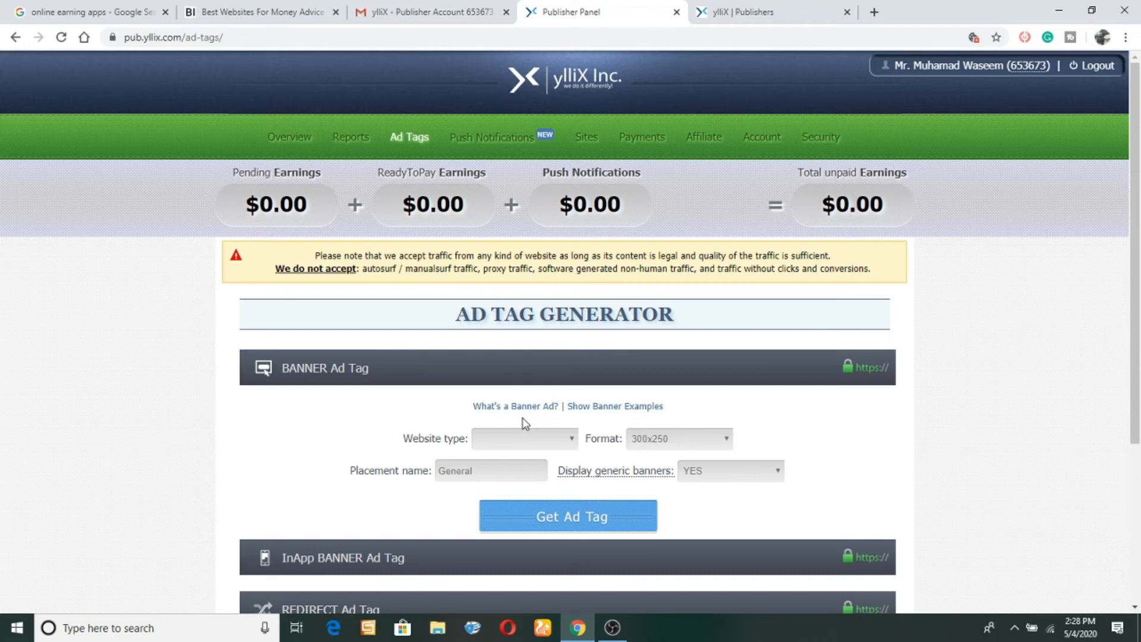
pyautogui.click(514, 440)
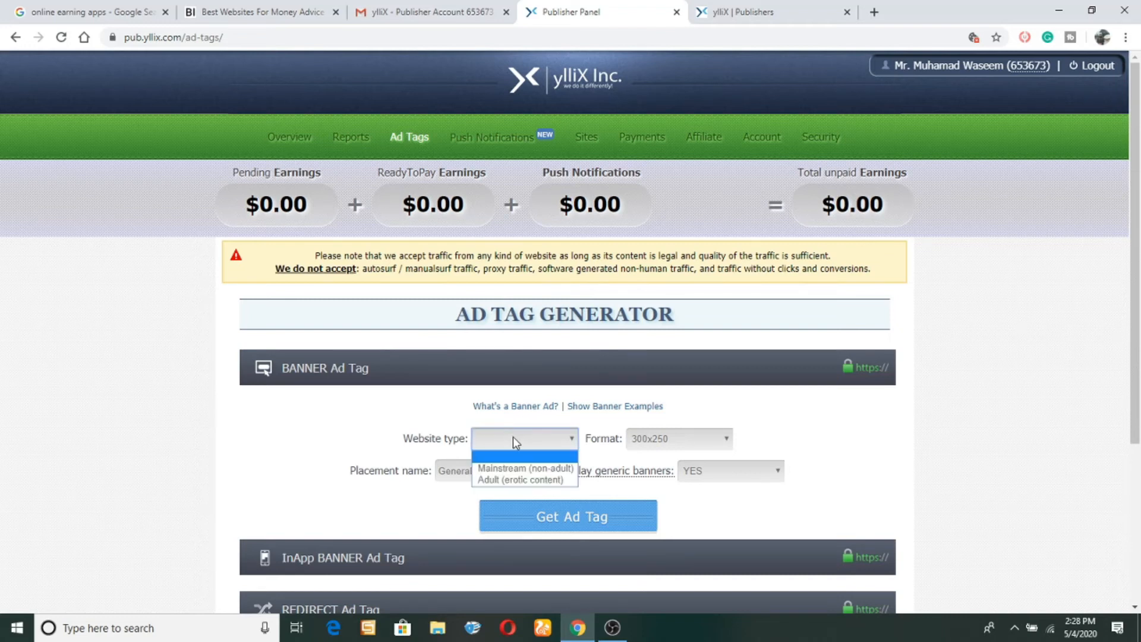
pyautogui.click(532, 453)
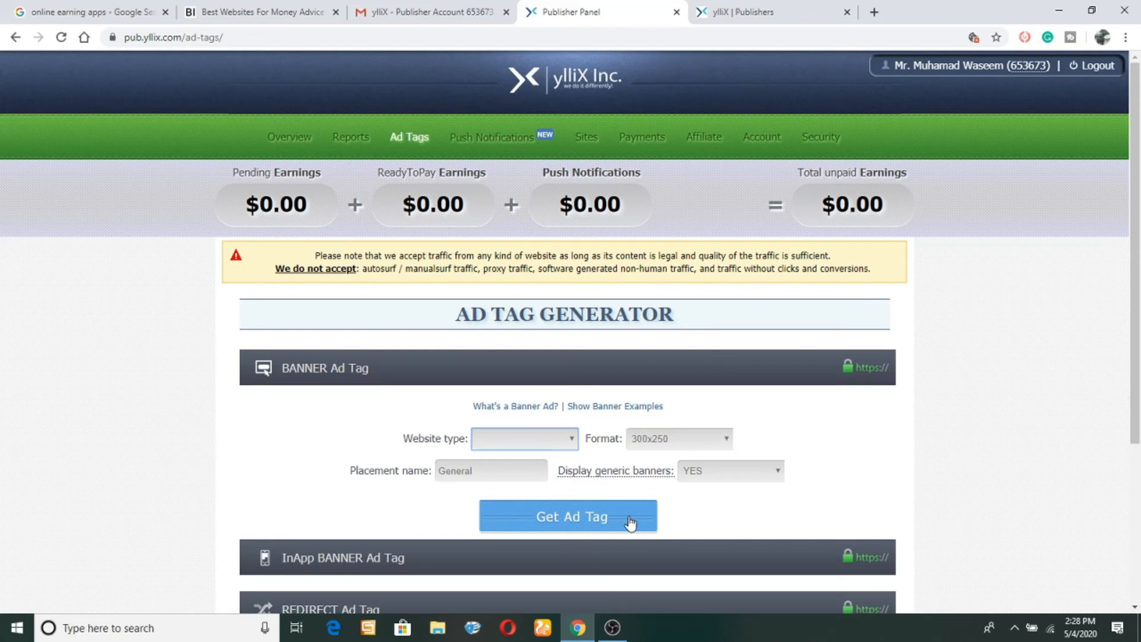
# Expand the Direct Link ad tag options further down, then go to the Sites page.
pyautogui.click(1128, 450)
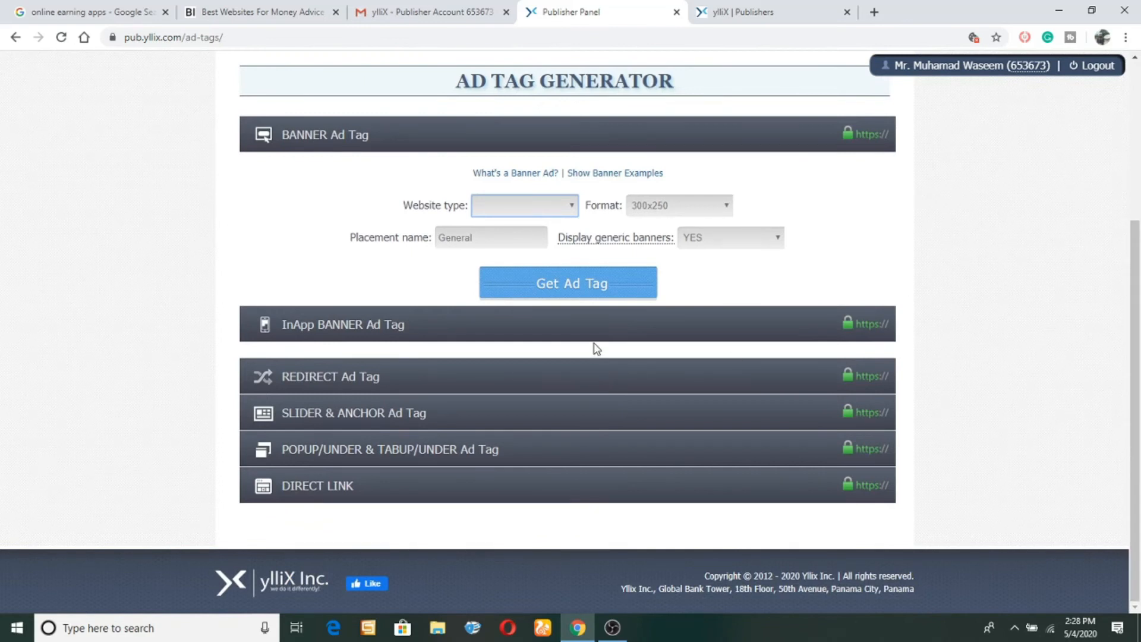
pyautogui.scroll(2, 1135, 416)
pyautogui.scroll(-2, 1136, 416)
pyautogui.scroll(2, 1138, 308)
pyautogui.scroll(-2, 1138, 308)
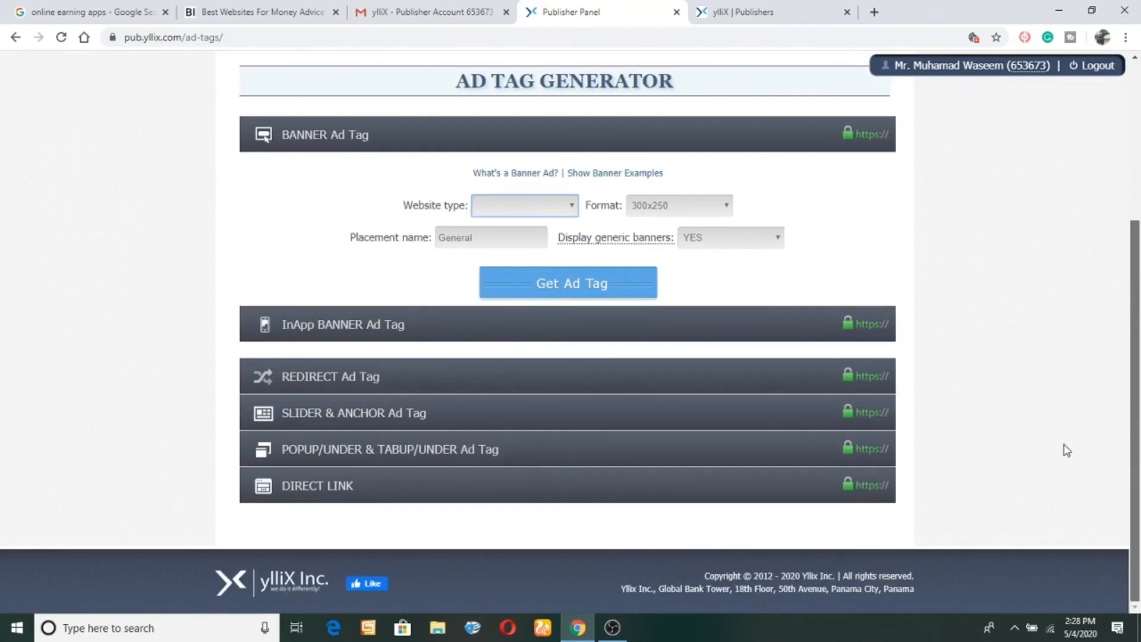
pyautogui.click(513, 493)
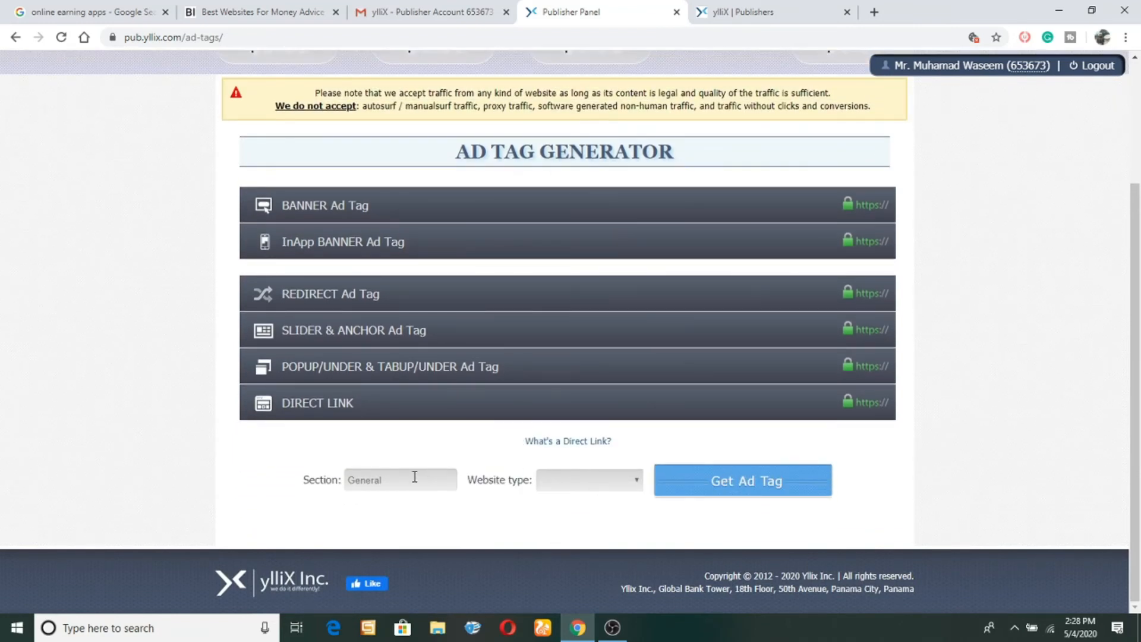
pyautogui.scroll(3, 1049, 350)
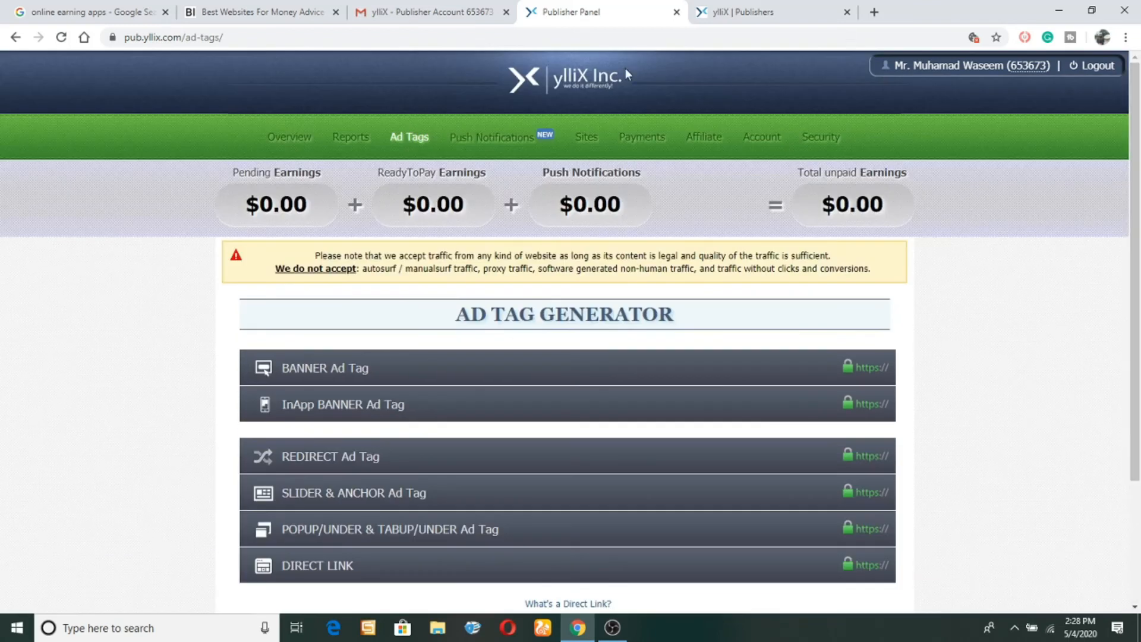
pyautogui.click(590, 136)
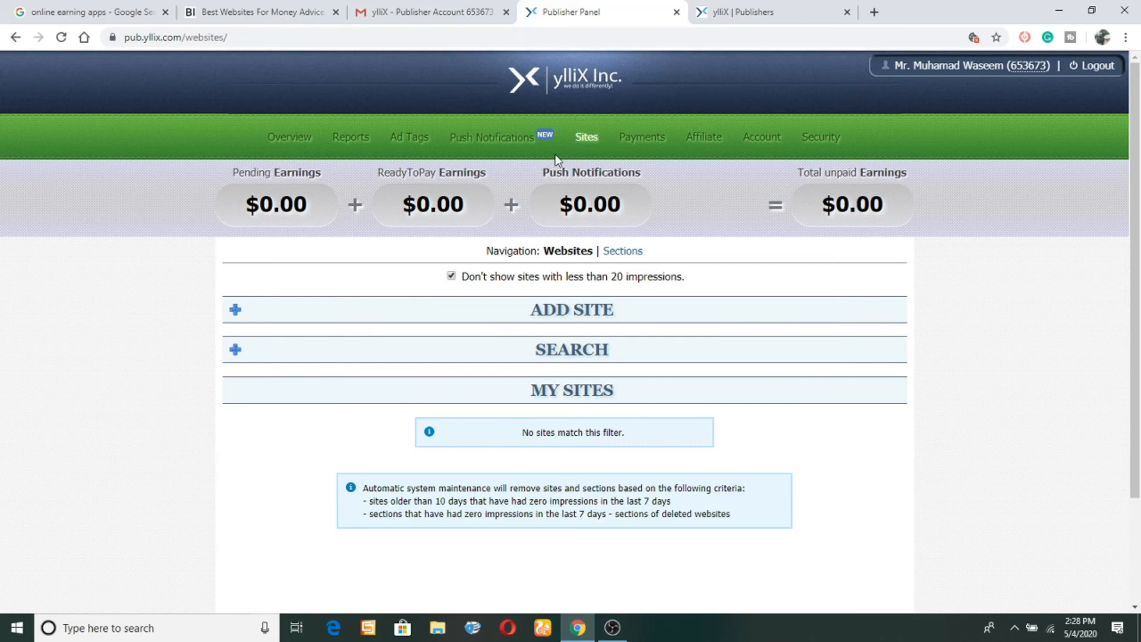
# Review Payments: Payoneer payout, $50.00 minimum, daily payments and empty payment history.
pyautogui.click(646, 142)
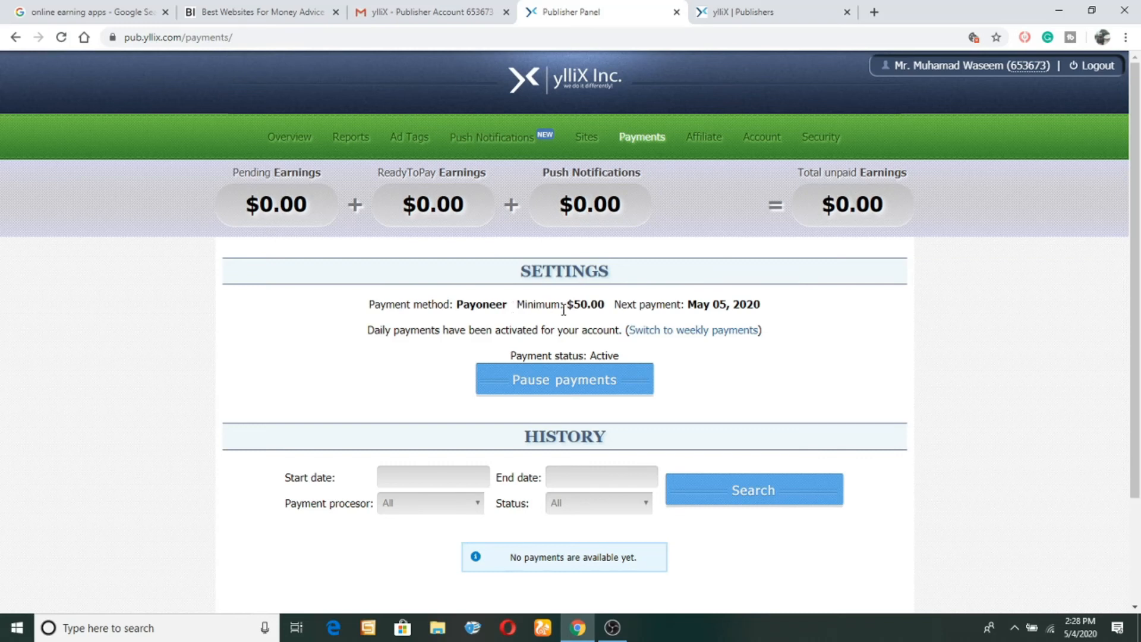
pyautogui.moveTo(1135, 262); pyautogui.dragTo(1140, 370)
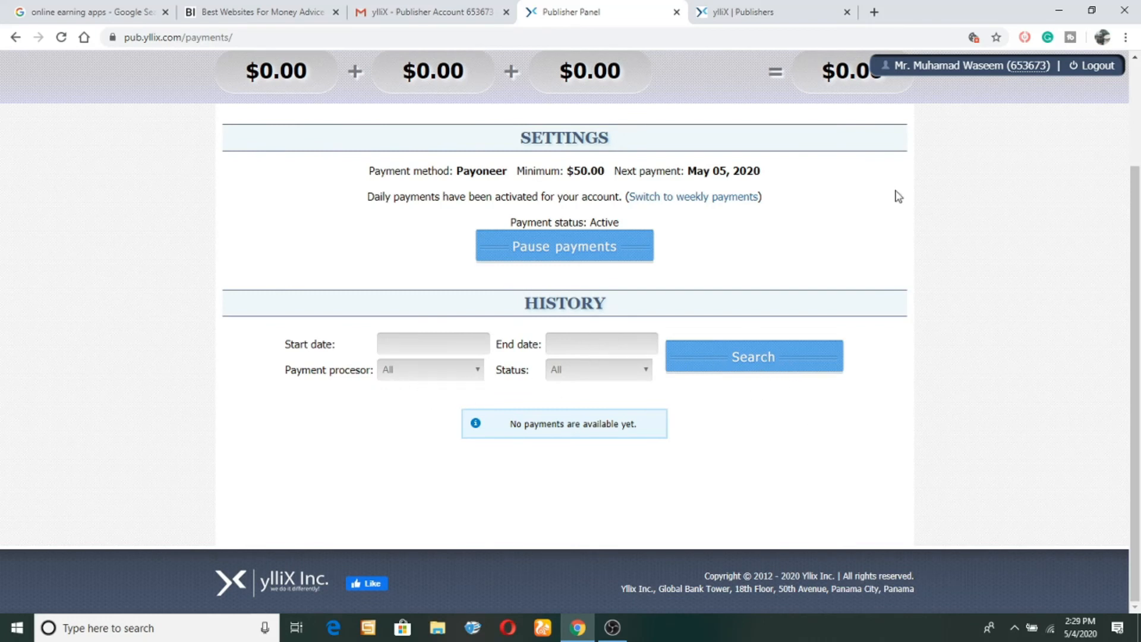
pyautogui.moveTo(1137, 262); pyautogui.dragTo(1138, 157)
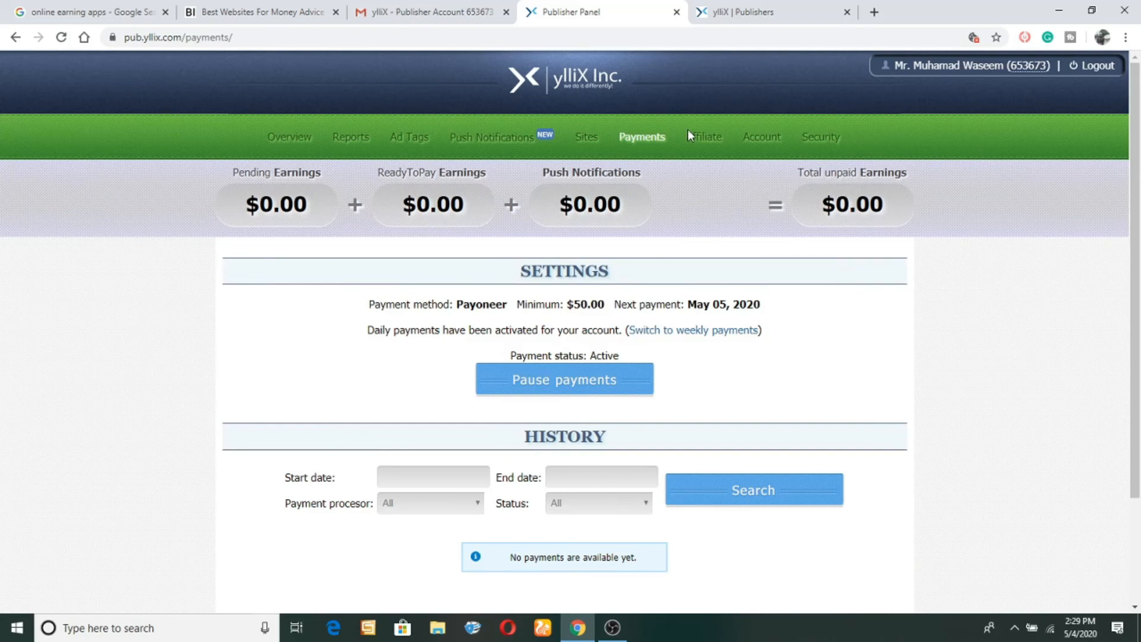
# Select the Direct Affiliate Link URL on the Affiliate page and browse the 300x250 banners.
pyautogui.click(705, 138)
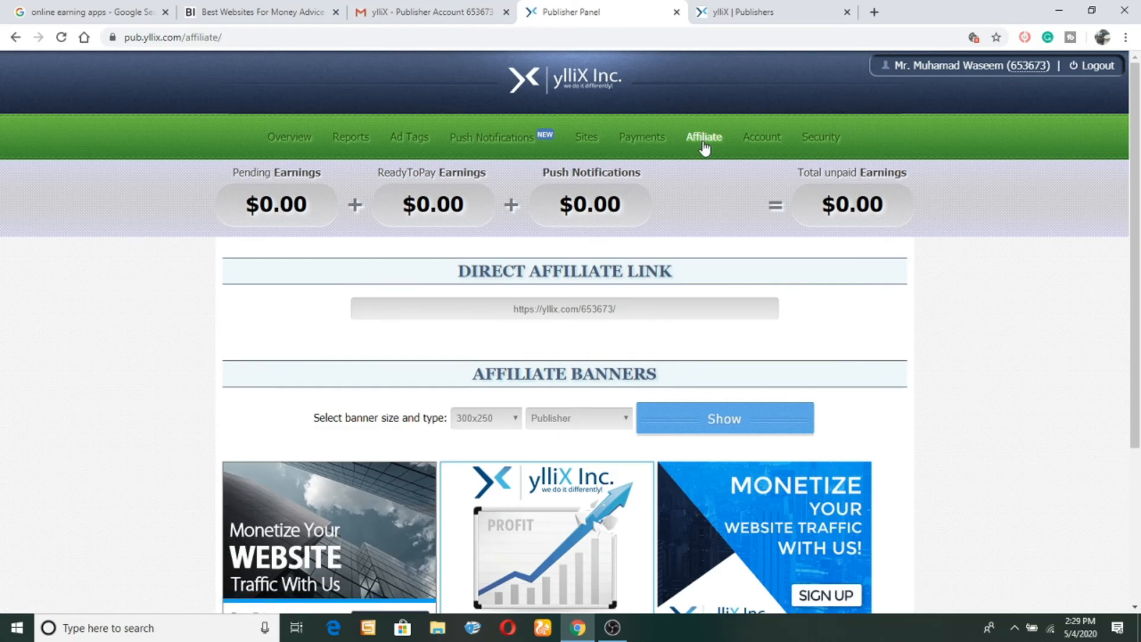
pyautogui.click(636, 309)
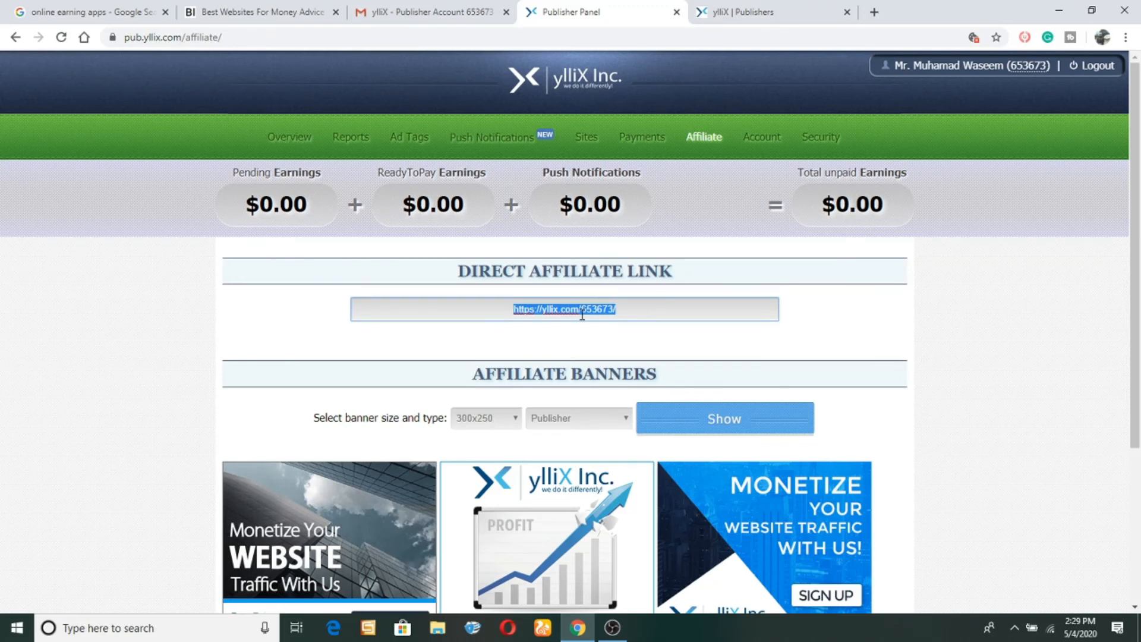
pyautogui.moveTo(1135, 251); pyautogui.dragTo(1125, 398)
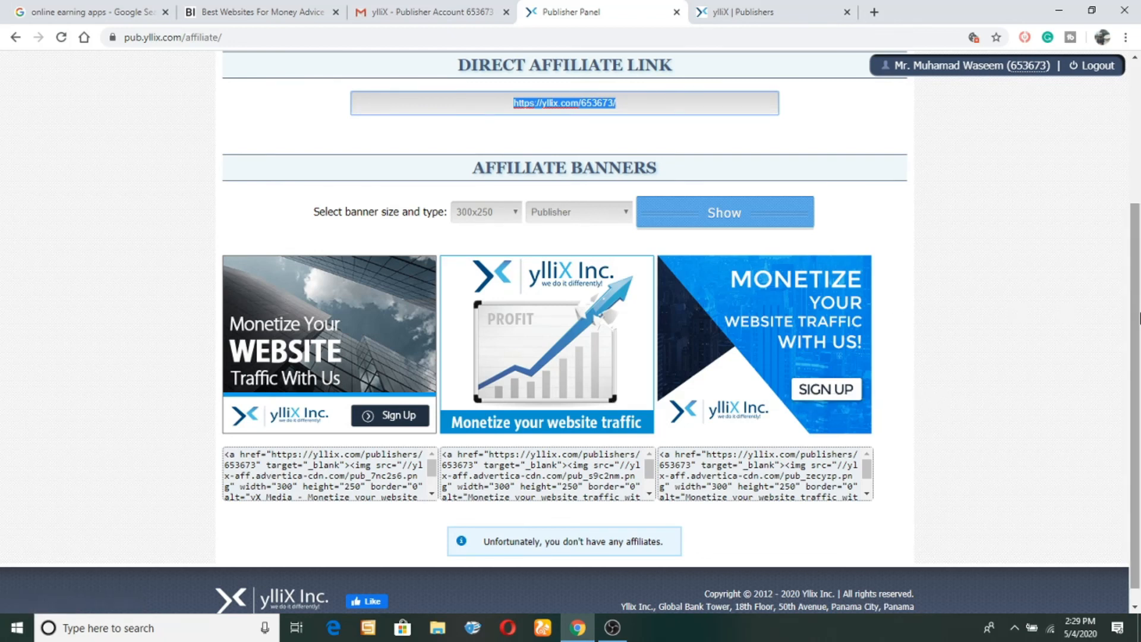
pyautogui.scroll(3, 1136, 196)
pyautogui.scroll(1, 1136, 196)
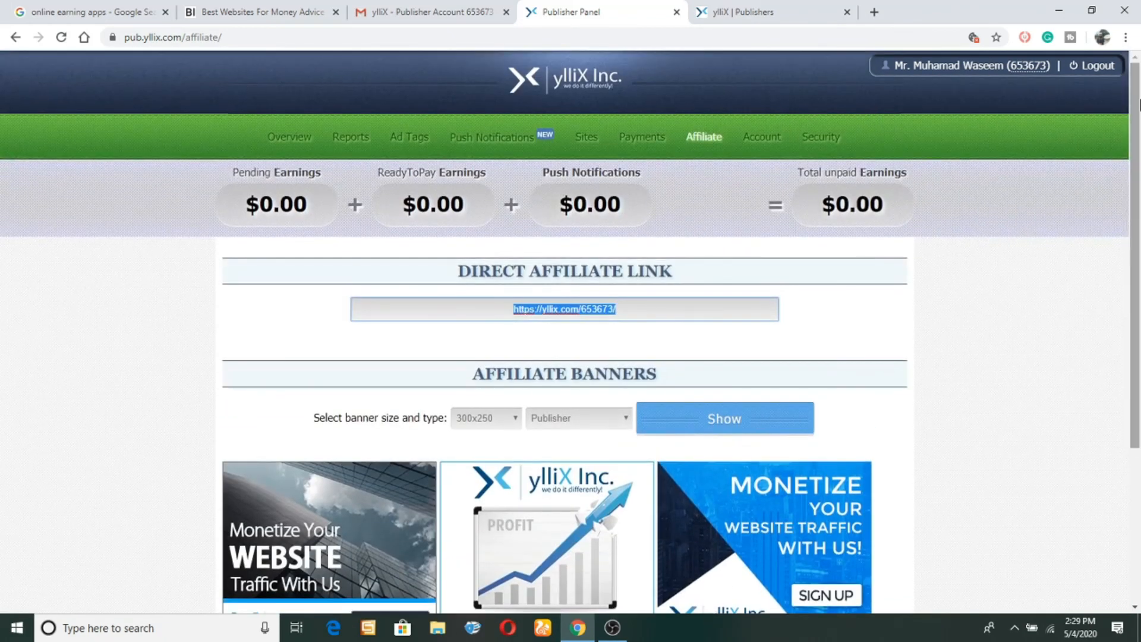